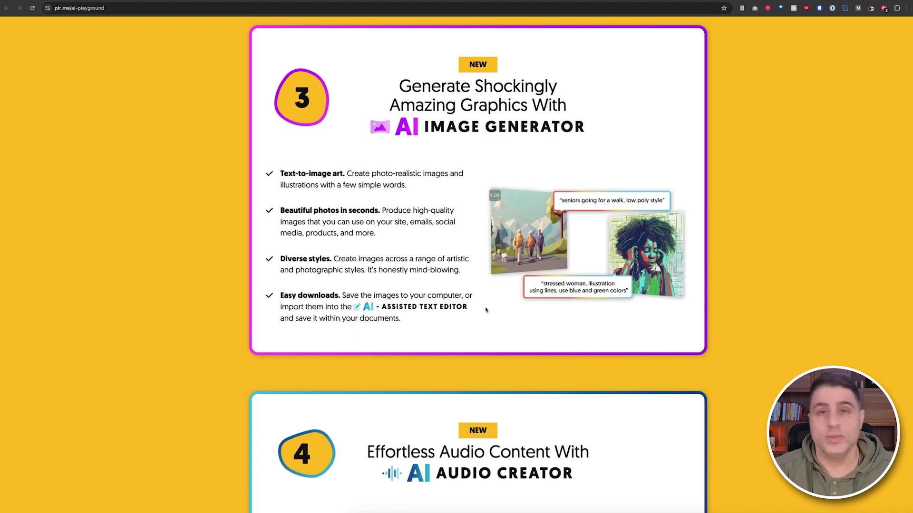
Step: Scroll down the AI Playground page toward the New PLR Content library of article cards
scroll(492, 392, "down", 5)
scroll(486, 312, "down", 1)
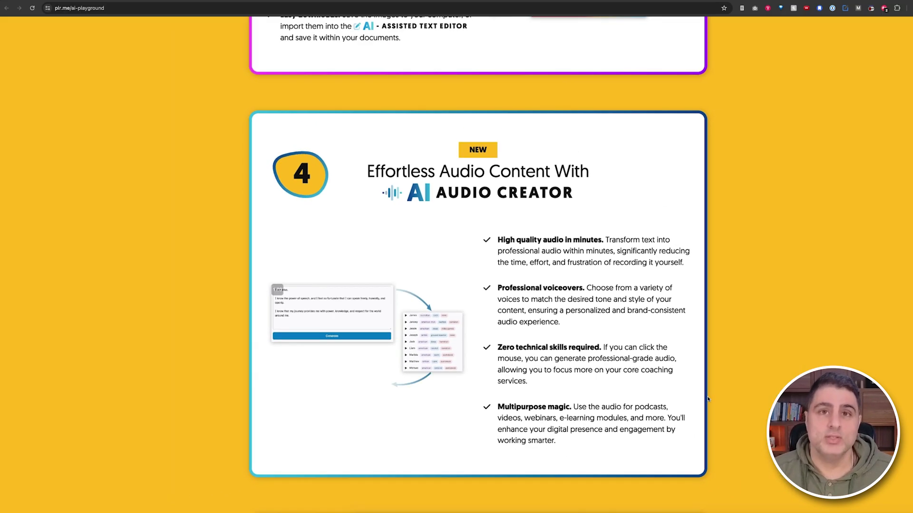
scroll(707, 399, "down", 8)
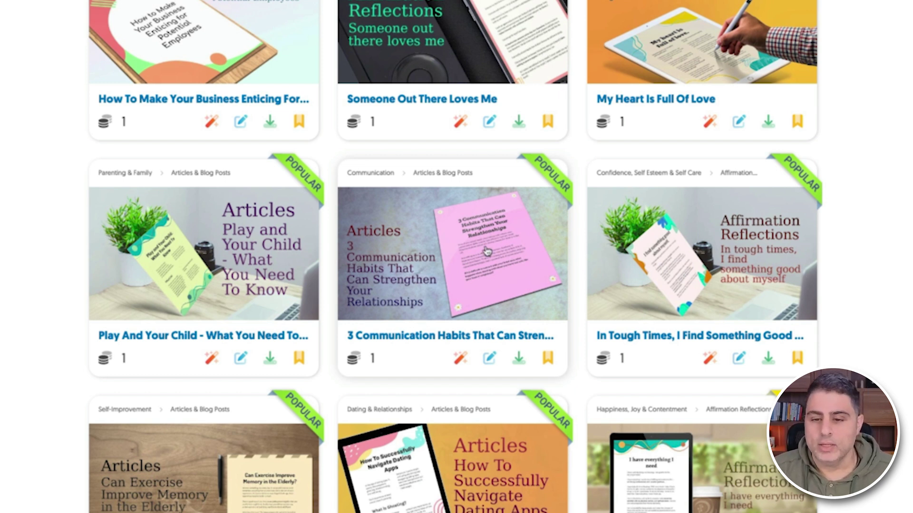
Step: Open the AI Marketing Assistant for the '3 Communication Habits That Can Strengthen Your Relationships' card
left_click(460, 367)
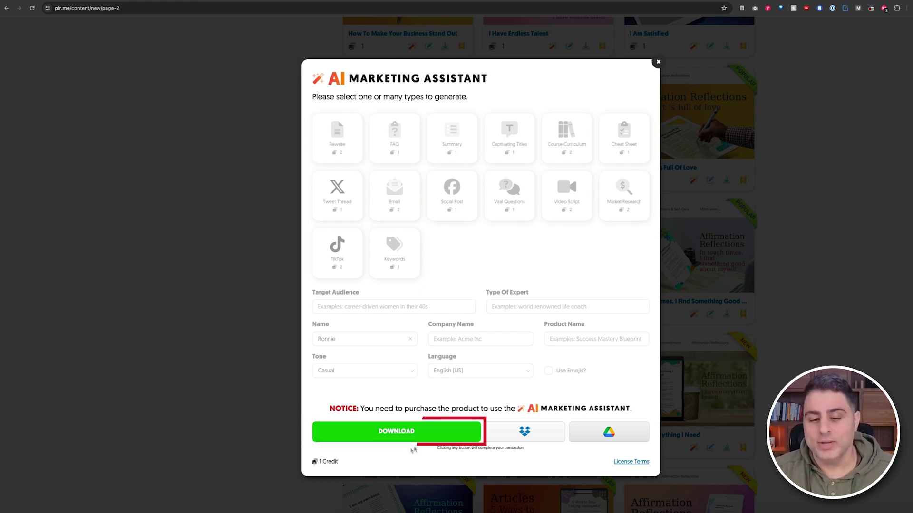
Step: Purchase the article and select Email, Social Post, Viral Questions, Video Script and Rewrite (8 credits)
left_click(437, 440)
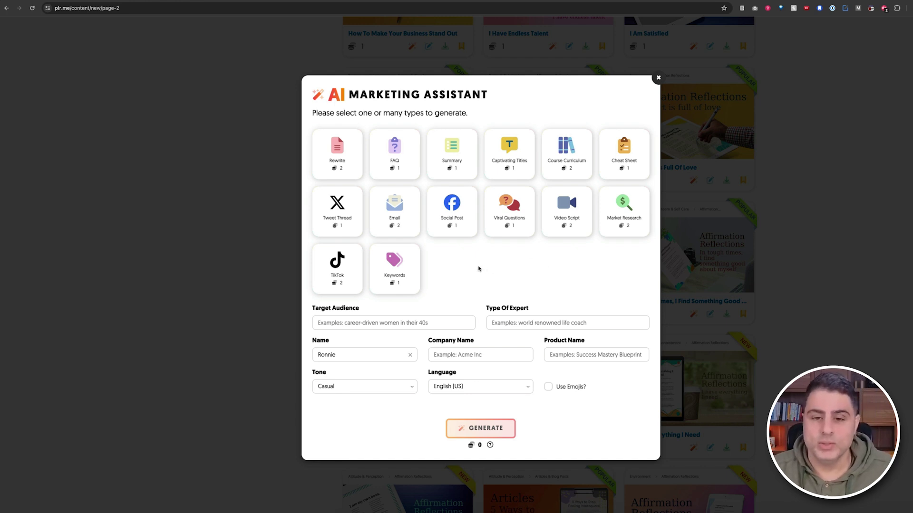
left_click(408, 220)
left_click(447, 217)
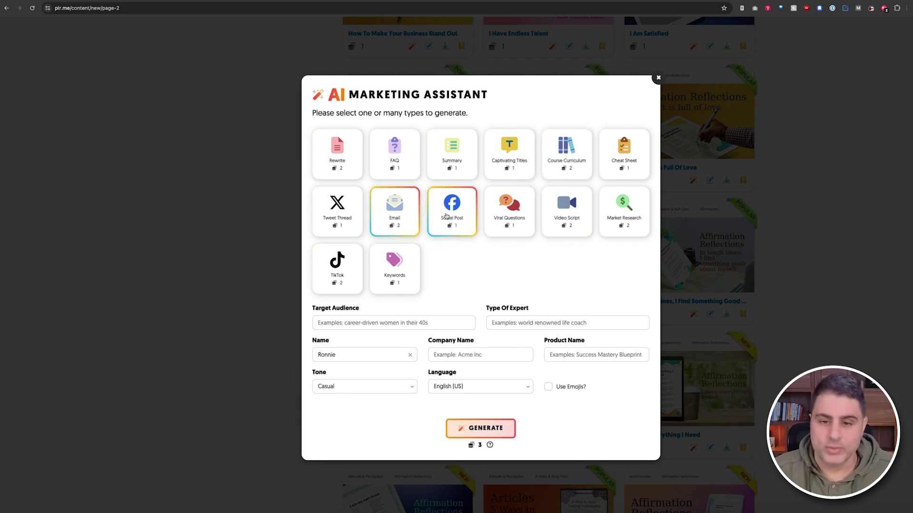
left_click(520, 216)
left_click(569, 212)
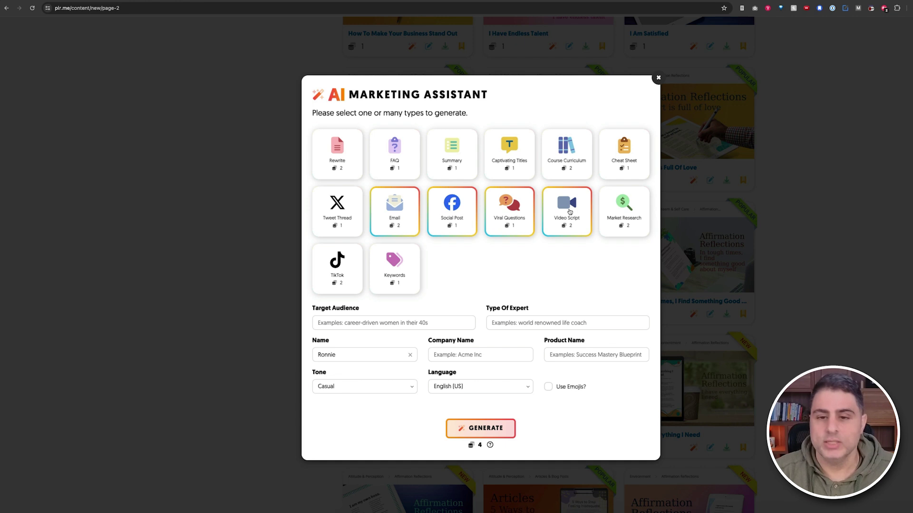
left_click(329, 165)
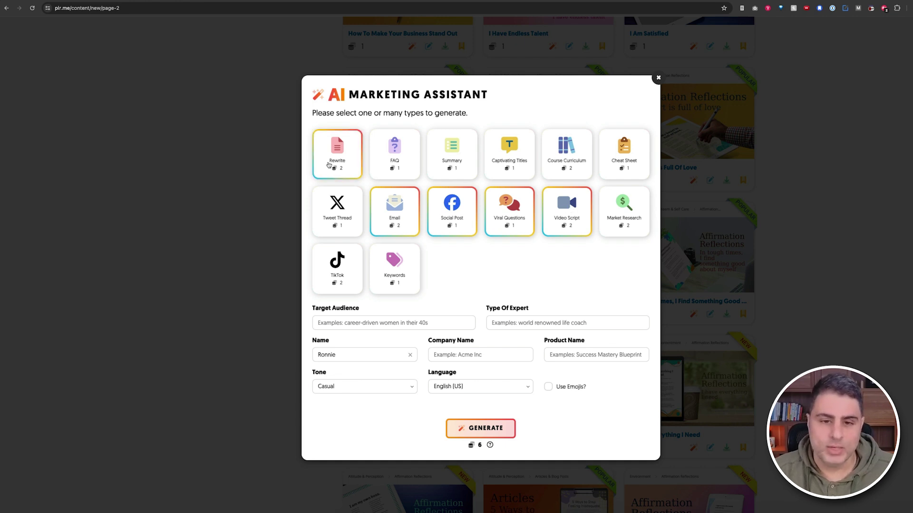
left_click(388, 323)
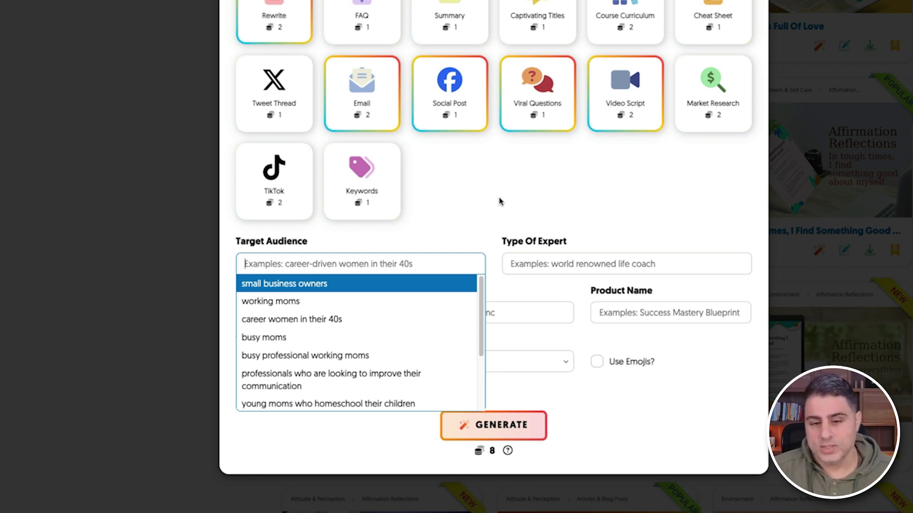
Step: Set the target audience to busy working moms, expert to relationship coach, company to Acme Inc
scroll(401, 318, "down", 2)
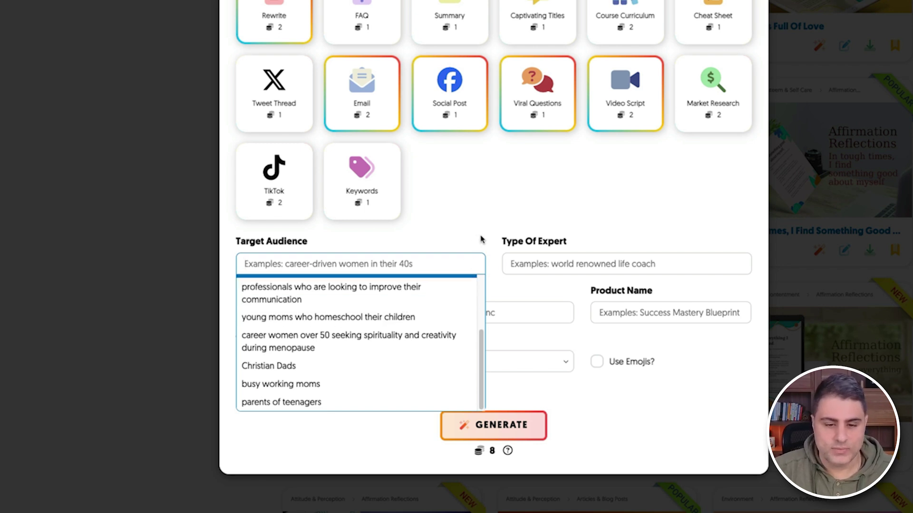
left_click(280, 384)
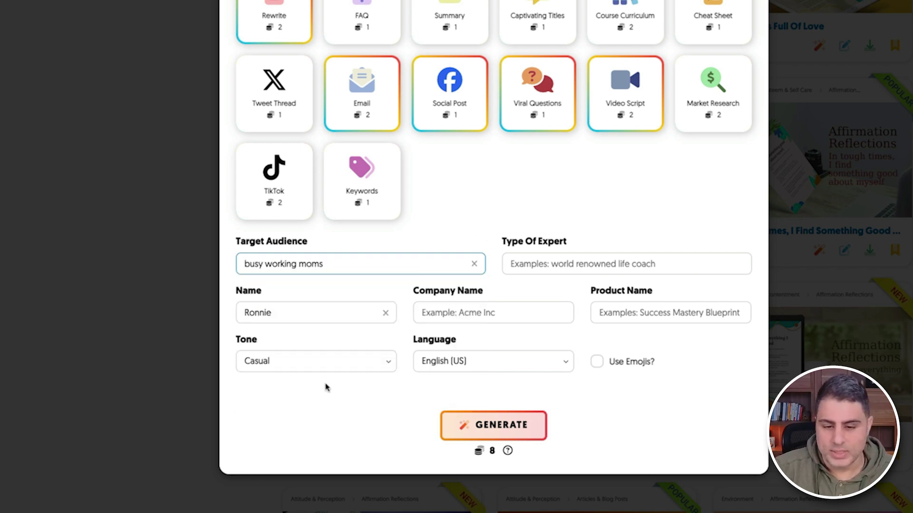
left_click(543, 269)
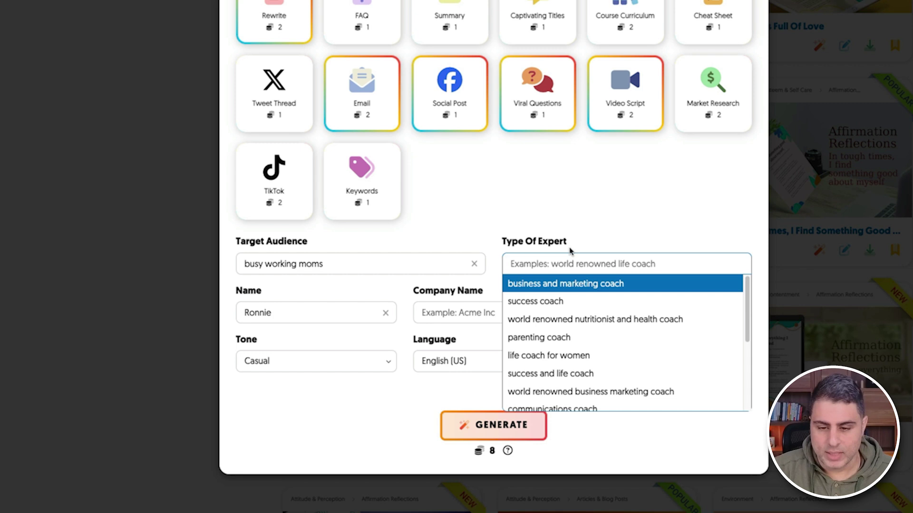
type("relationship ")
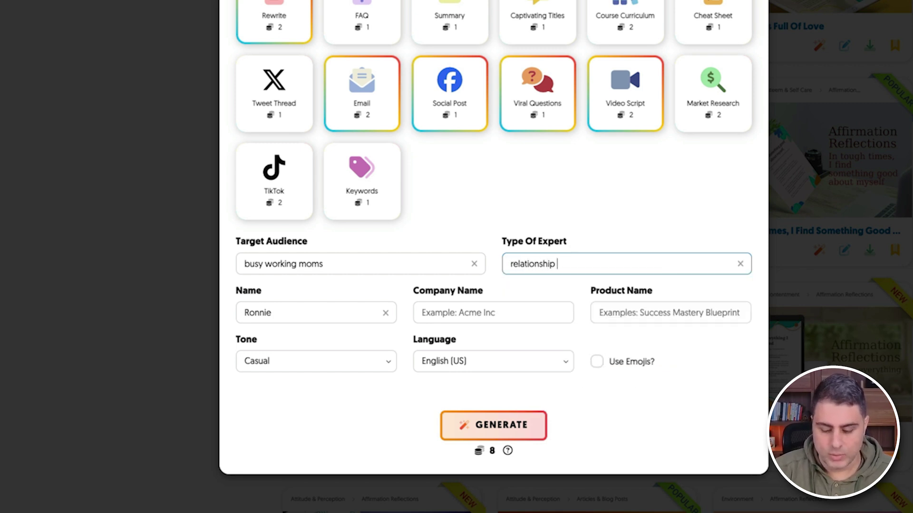
type("coach")
left_click(489, 311)
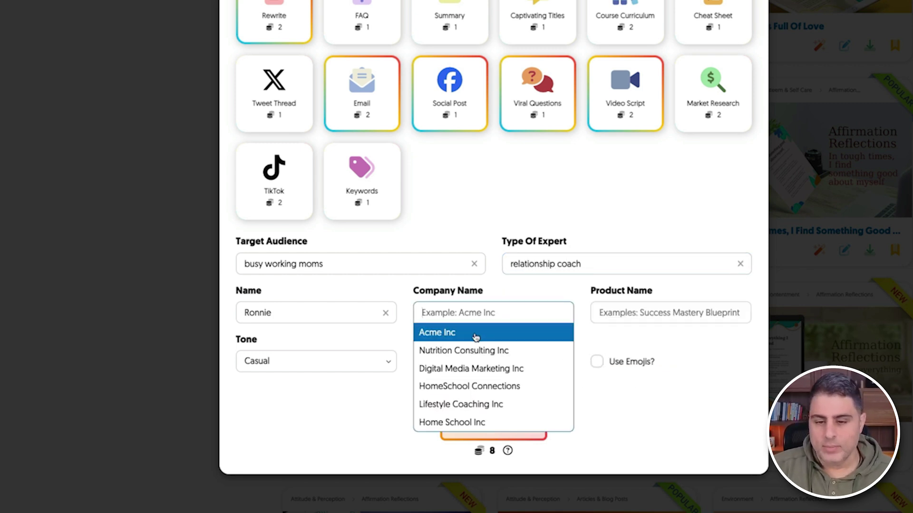
left_click(476, 337)
Step: Name the product 'Relationship Builder 101', keep the Casual tone, and generate the content
left_click(647, 313)
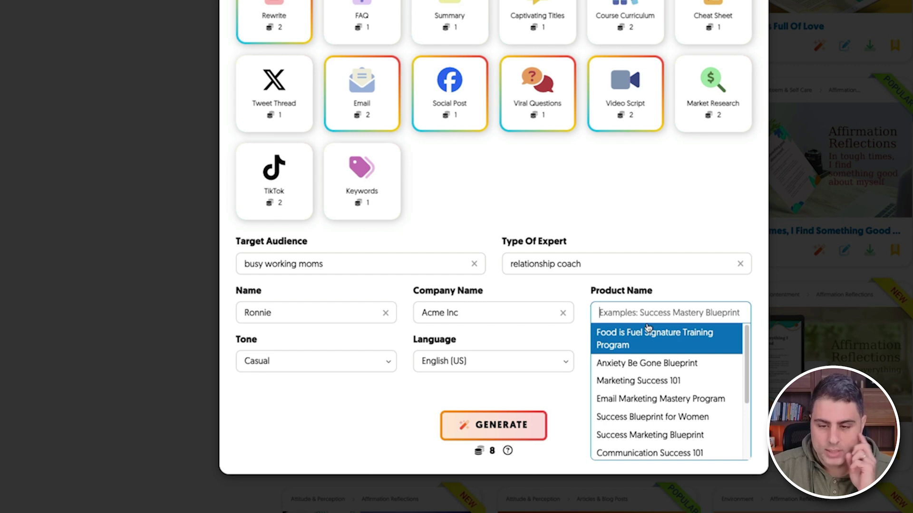
scroll(726, 370, "down", 2)
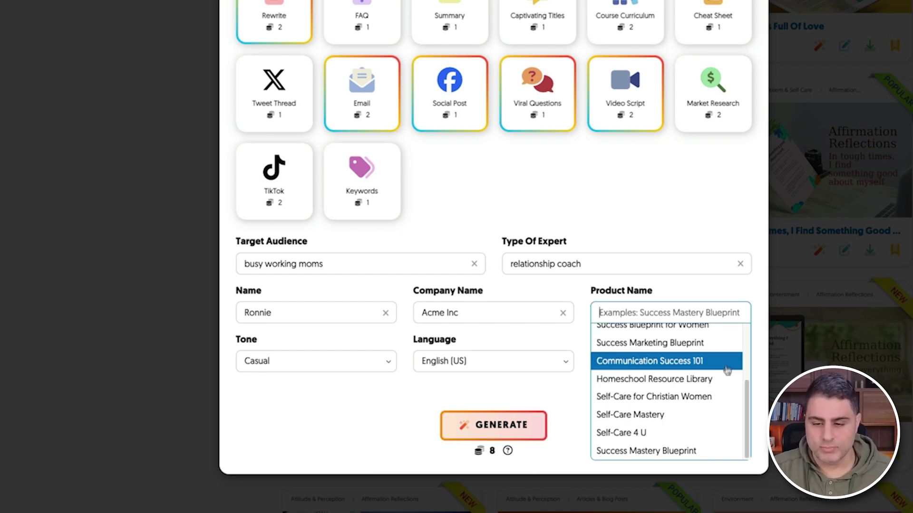
type("Re")
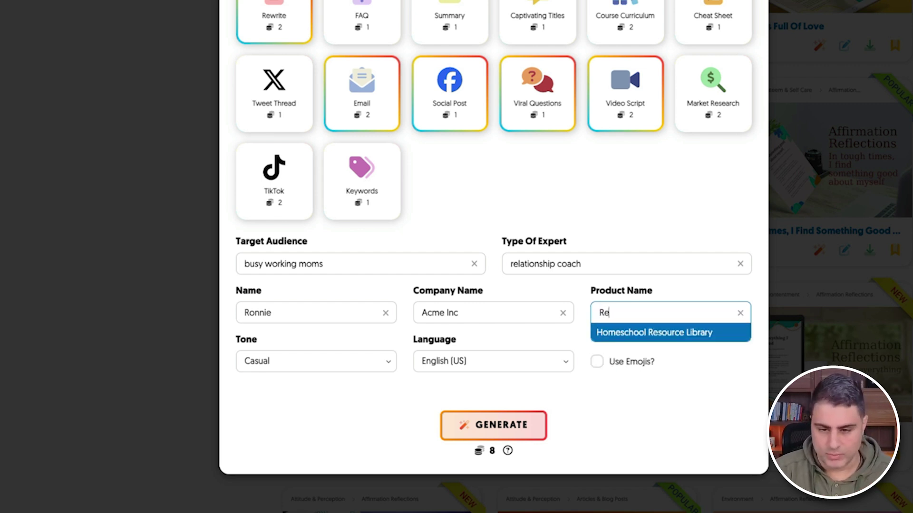
type("lationship Builder 101")
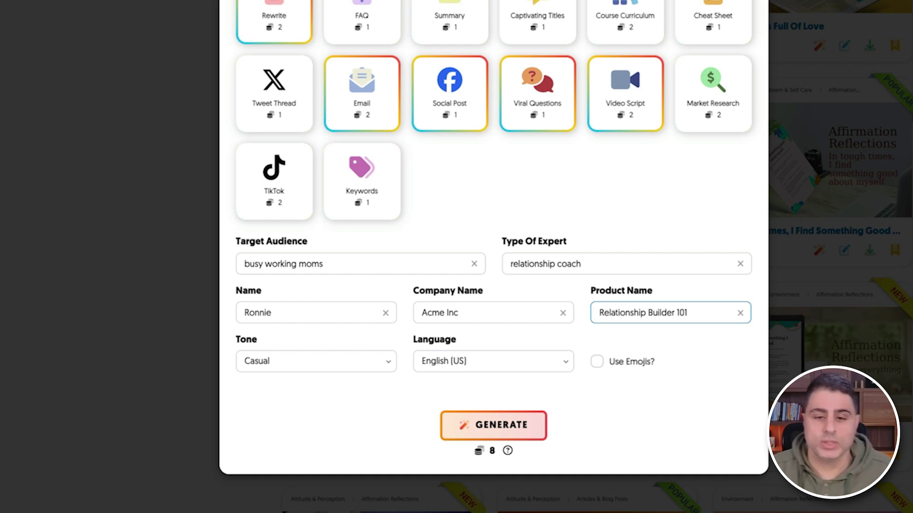
left_click(295, 365)
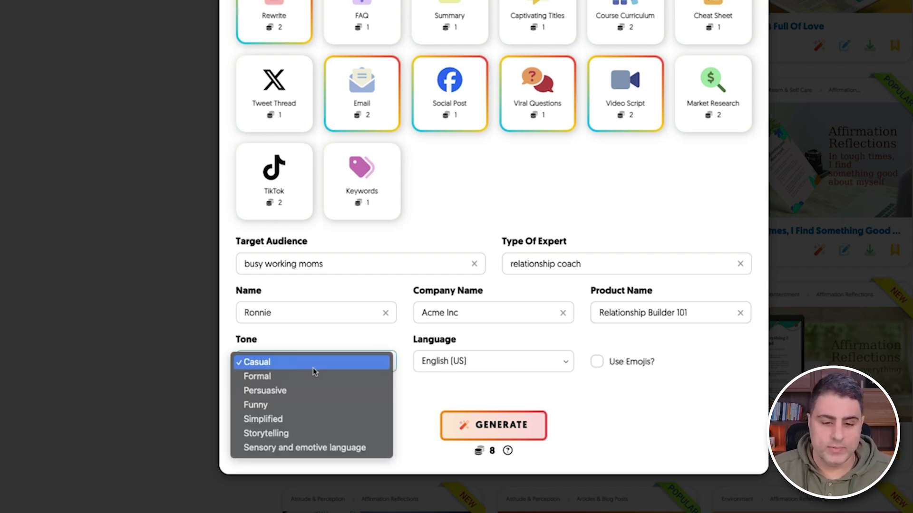
left_click(430, 401)
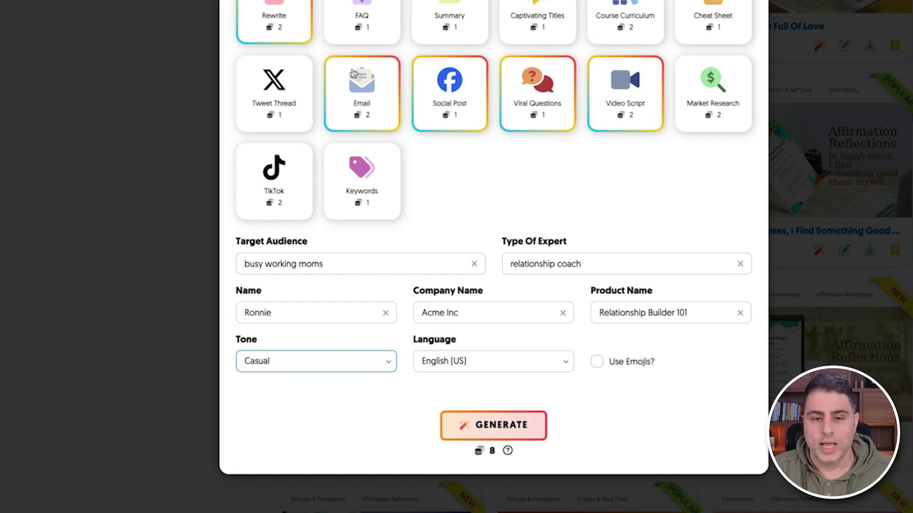
left_click(512, 436)
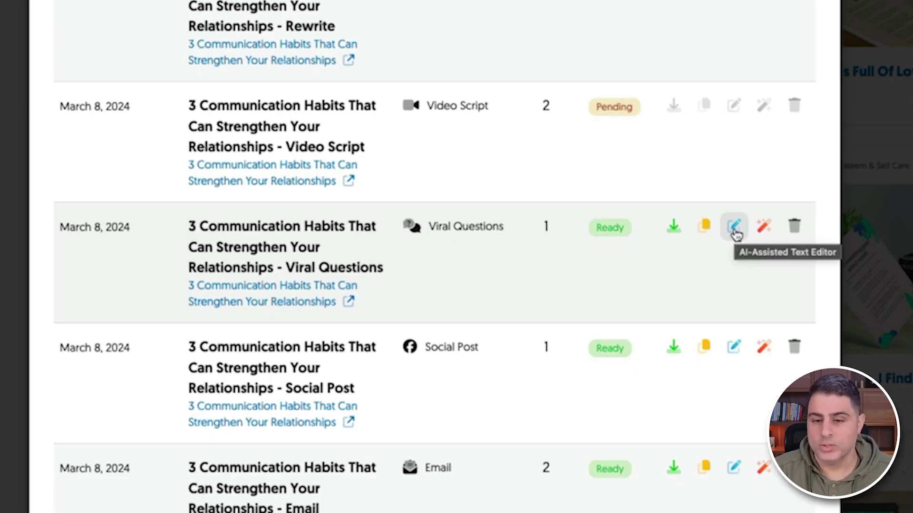
Step: Open the generated Viral Questions result in the AI-Assisted Text Editor
left_click(735, 228)
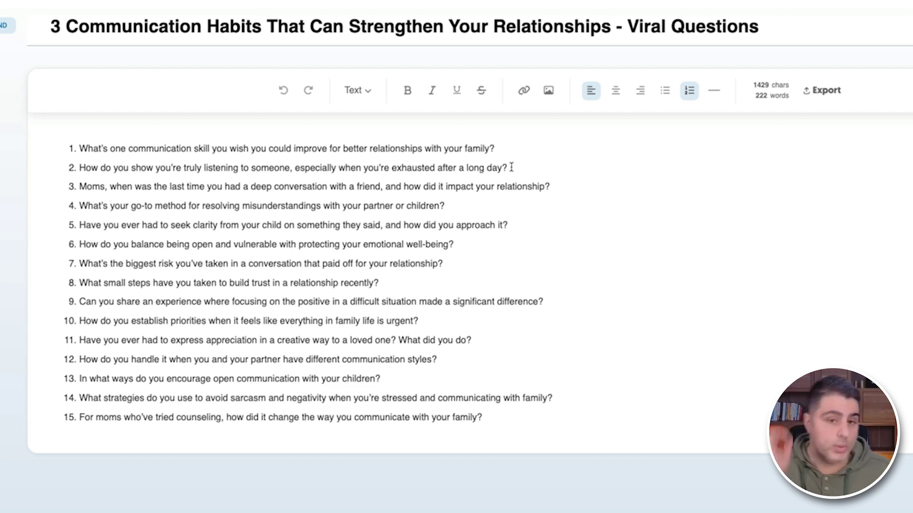
Step: Translate the first question into Spanish with Ask AI and insert it below as item 2
left_click_drag(505, 149, 69, 151)
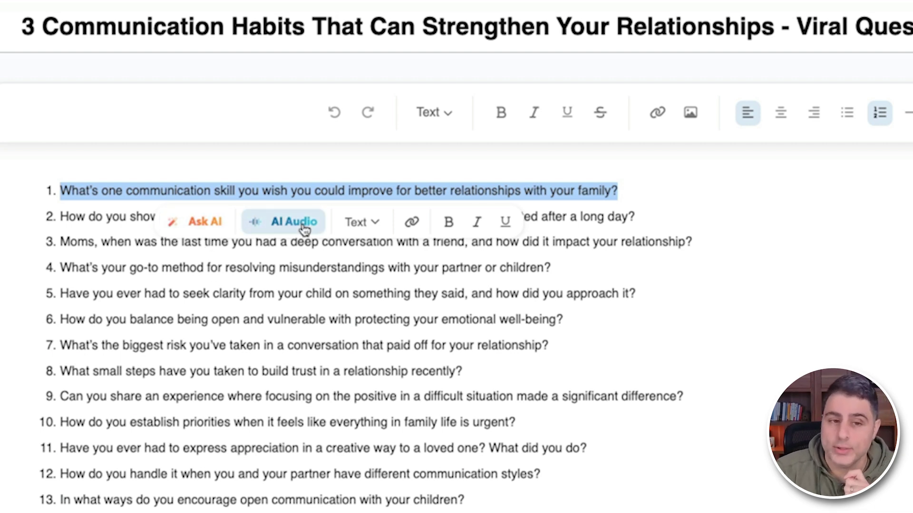
left_click(204, 231)
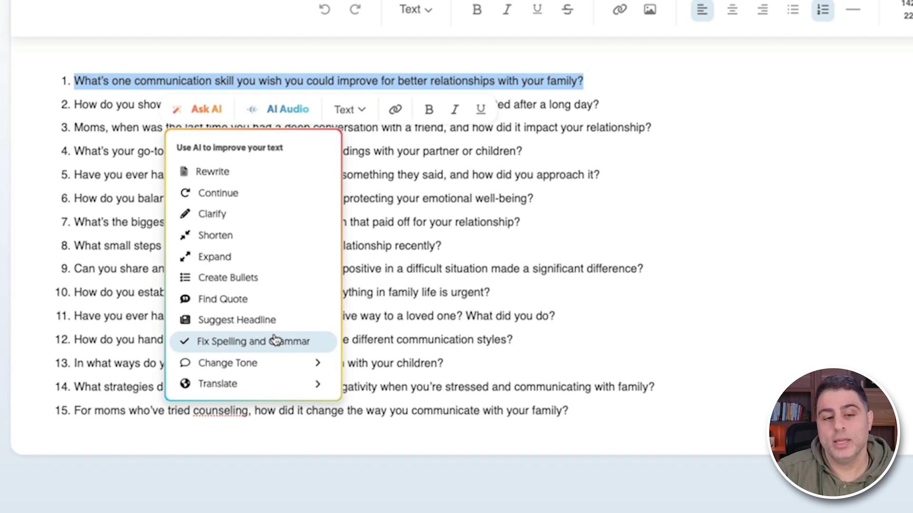
mouse_move(259, 392)
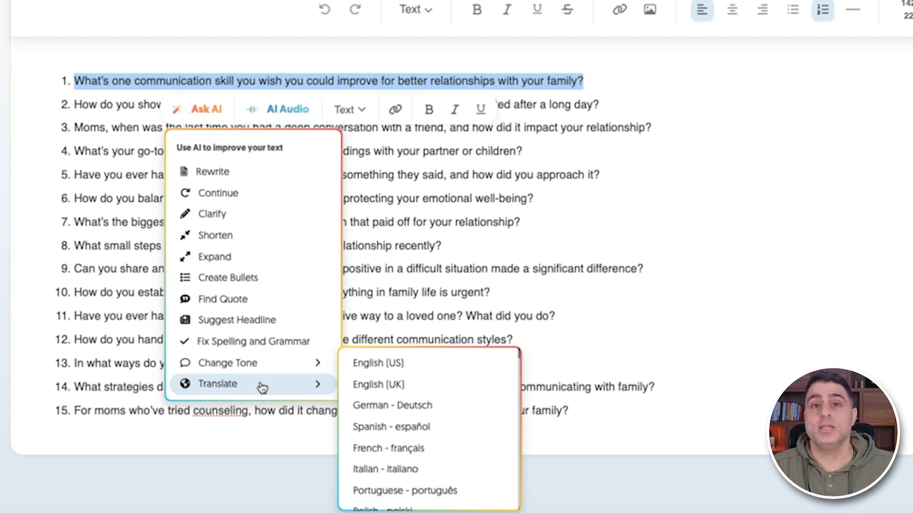
left_click(405, 428)
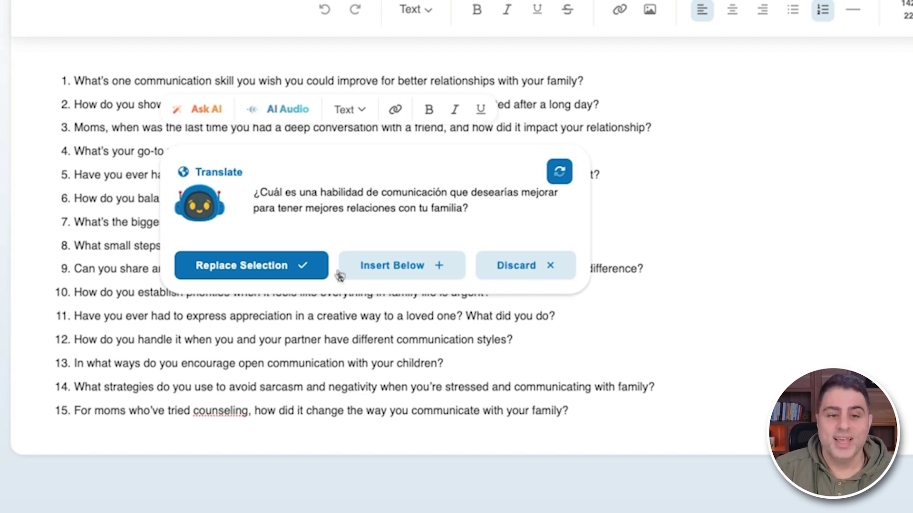
left_click(431, 271)
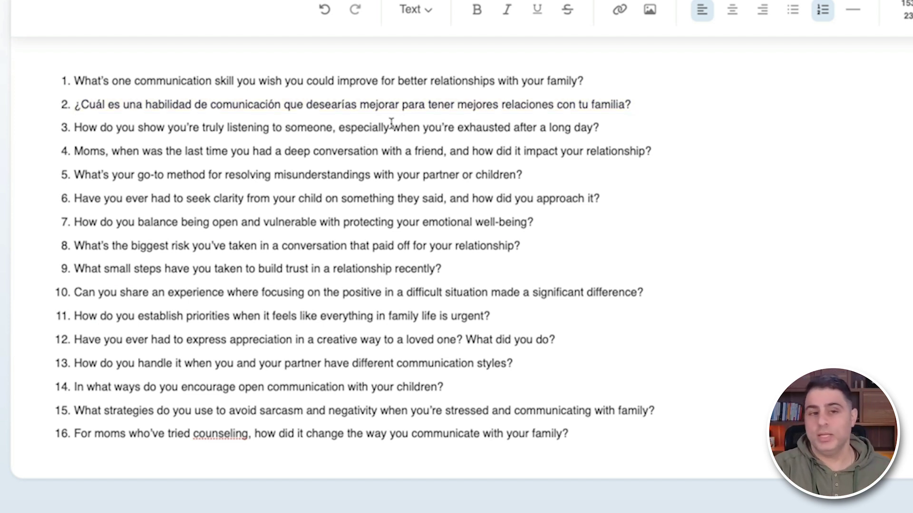
left_click_drag(651, 106, 33, 108)
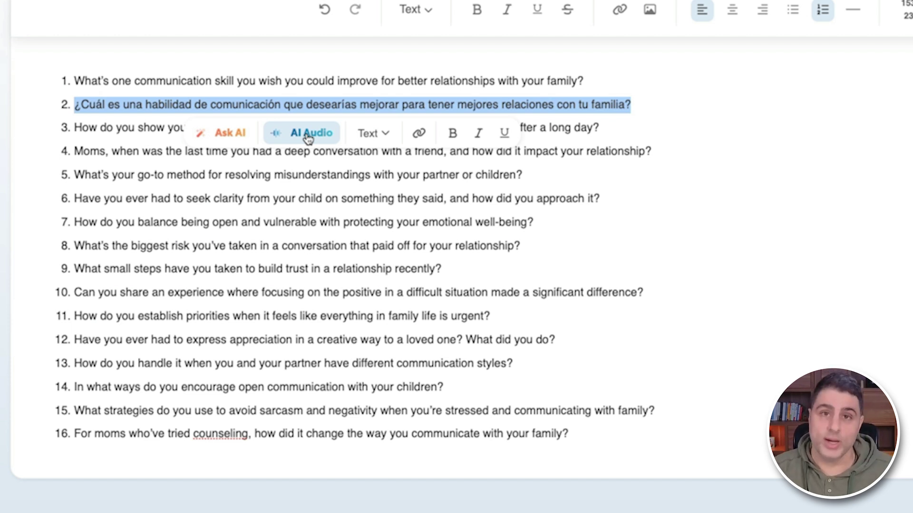
left_click_drag(583, 82, 67, 84)
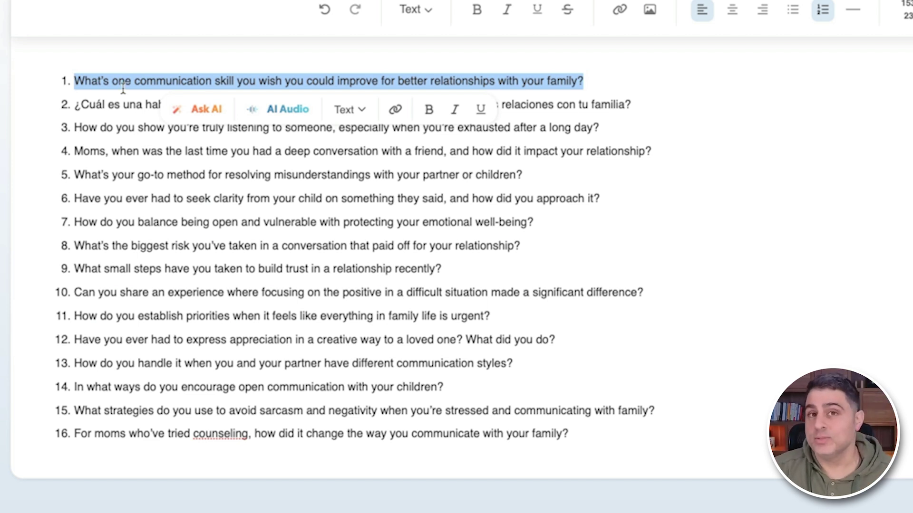
left_click(275, 116)
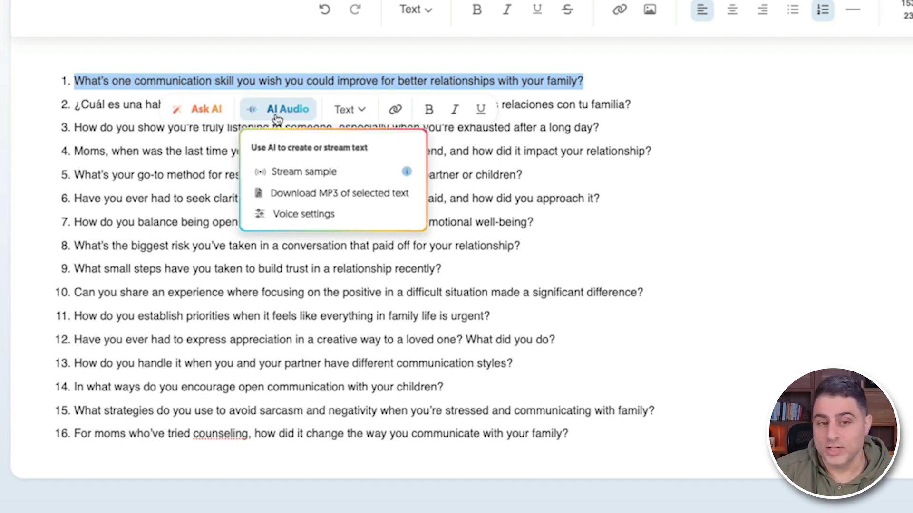
left_click(342, 172)
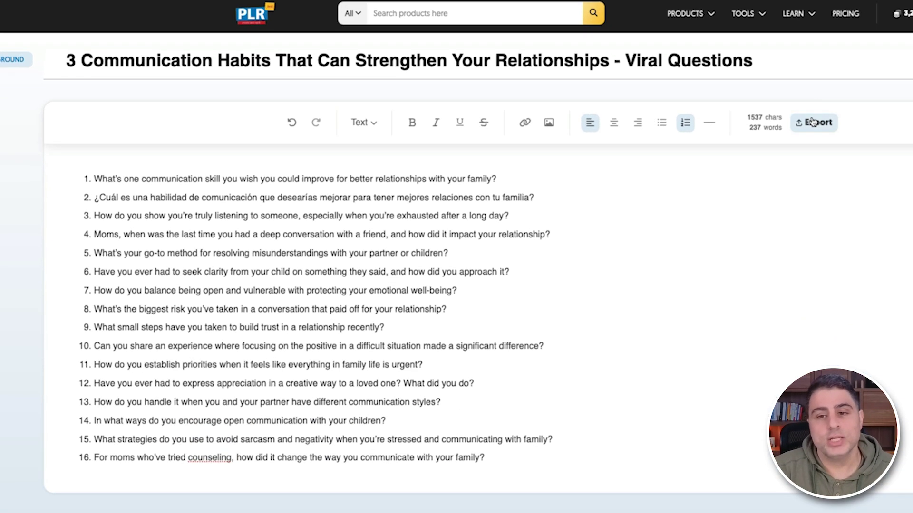
Step: Start an MP3 export in AI Audio Creator, keeping English and the default Rachel voice
left_click(568, 98)
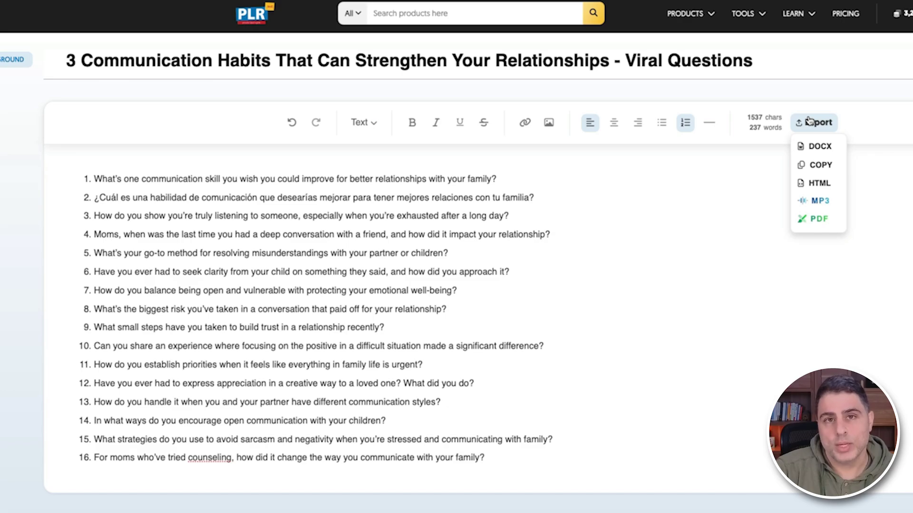
left_click(820, 201)
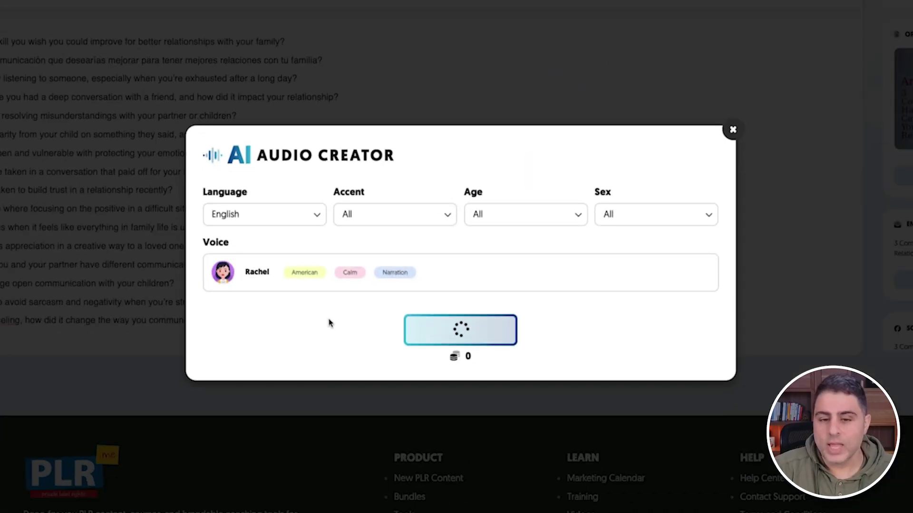
left_click(255, 213)
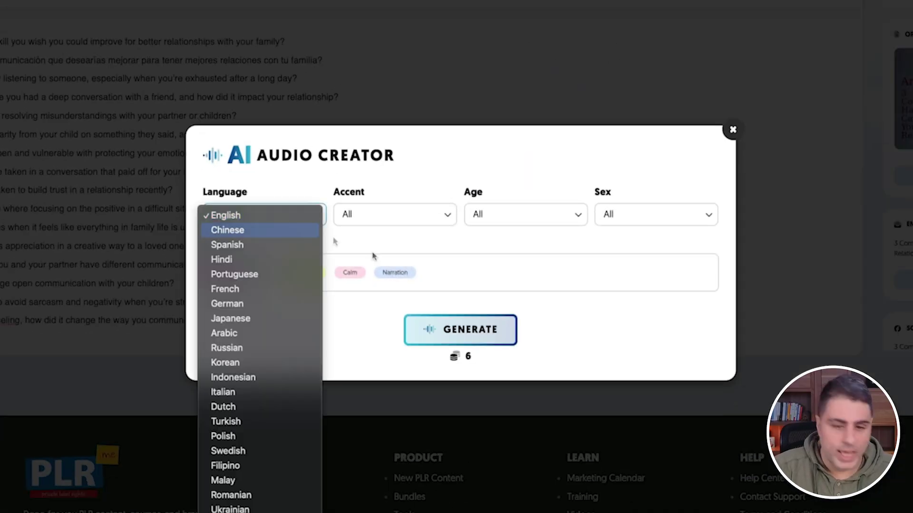
left_click(429, 255)
scroll(502, 377, "down", 6)
scroll(468, 382, "down", 2)
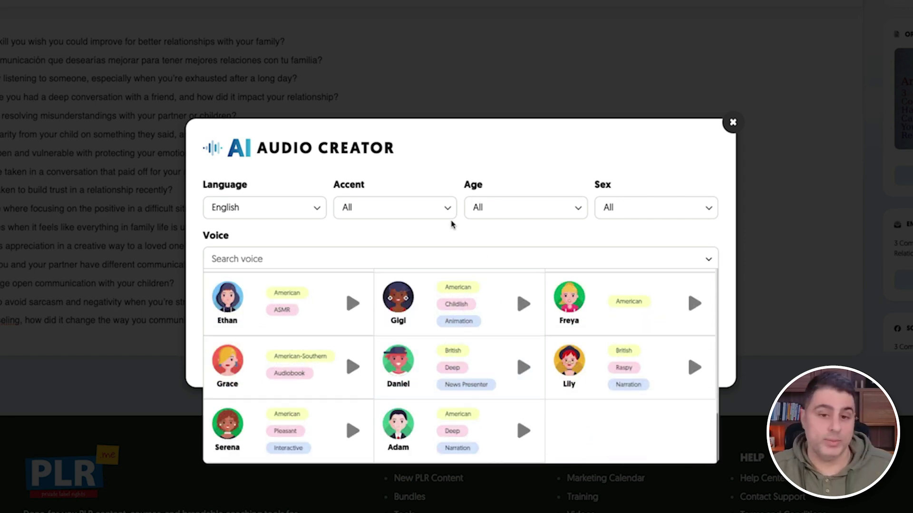
left_click(478, 254)
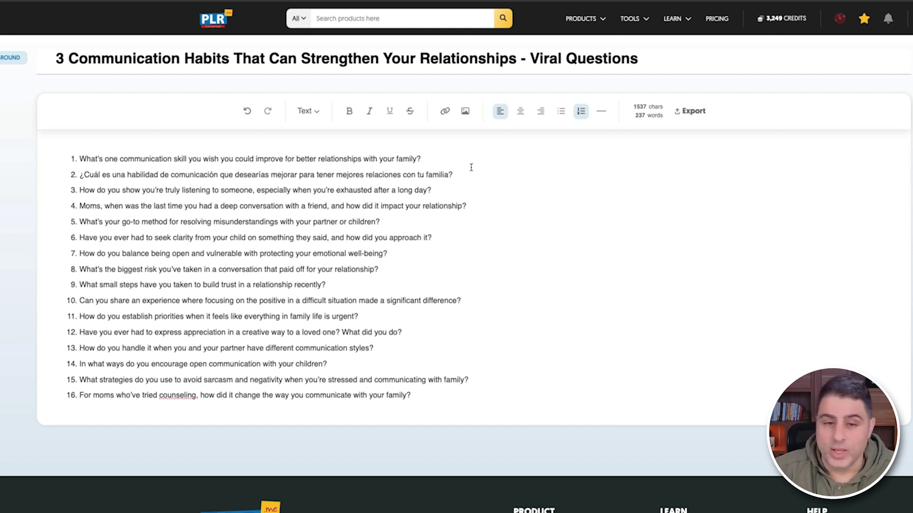
Step: Add blank lines below the first question, then reselect it and bring up Ask AI options
left_click_drag(458, 153, 78, 157)
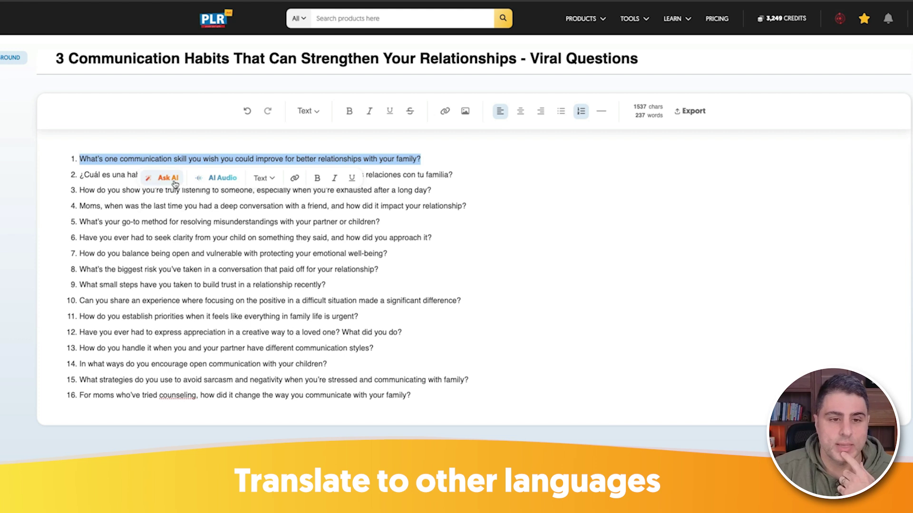
left_click(427, 163)
key("Return")
key("Return")
key("Return")
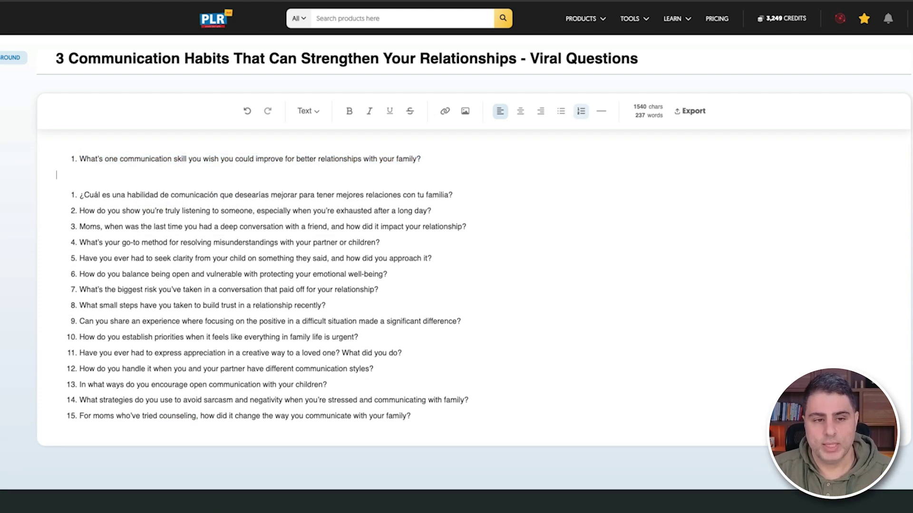
left_click_drag(437, 162, 79, 161)
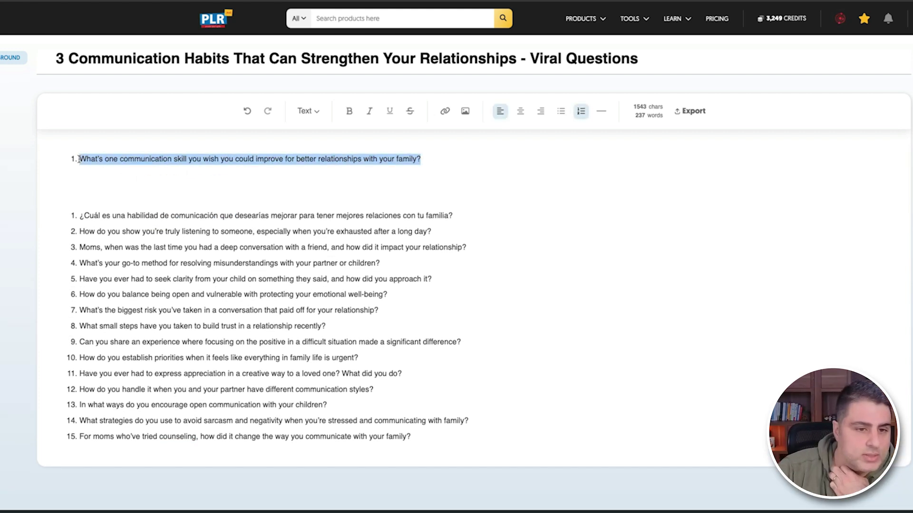
left_click(152, 183)
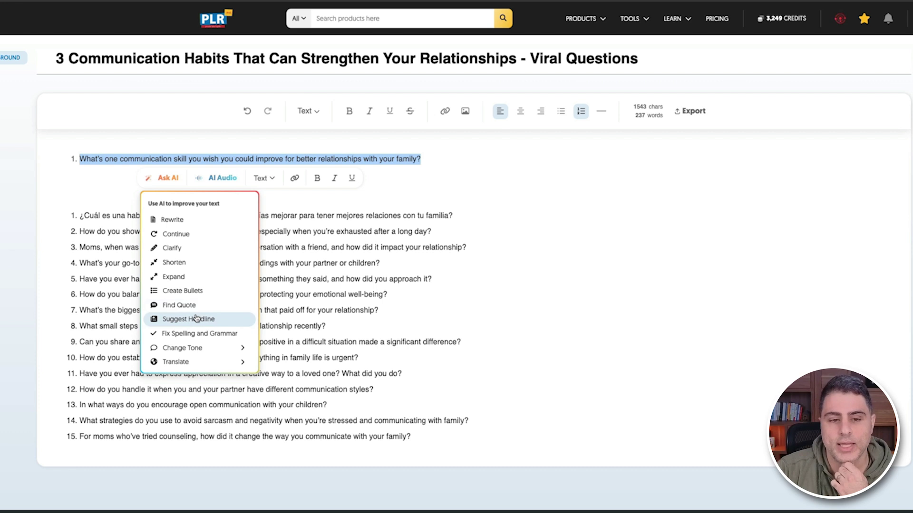
Step: Insert an AI-found Jim Rohn communication quote below the first question and remove its numbering
left_click(179, 305)
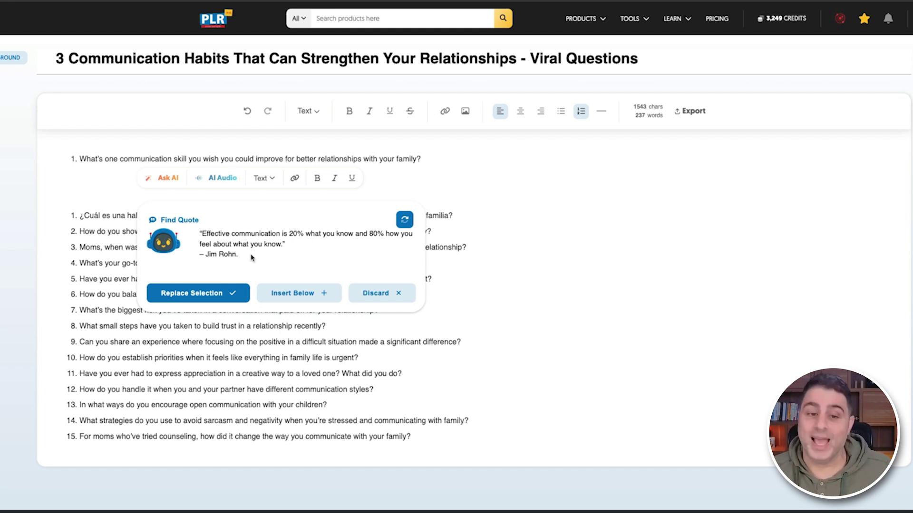
left_click(295, 293)
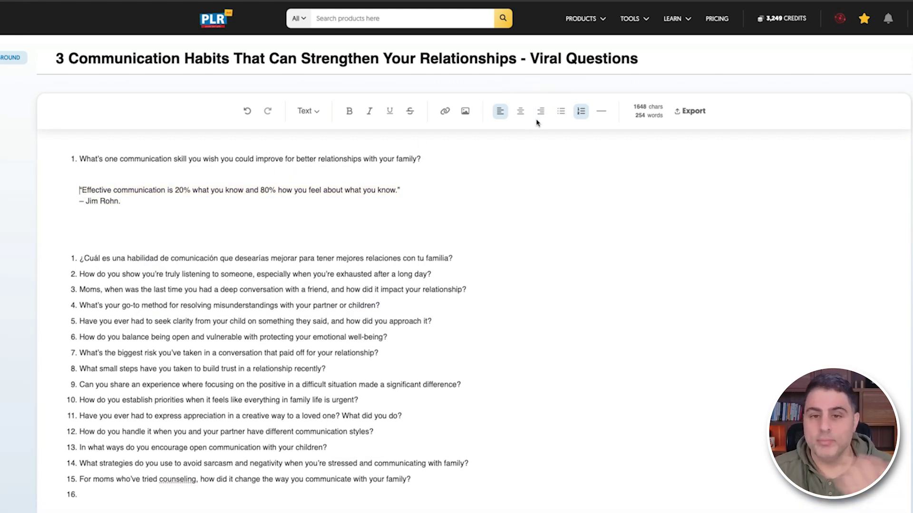
left_click(581, 111)
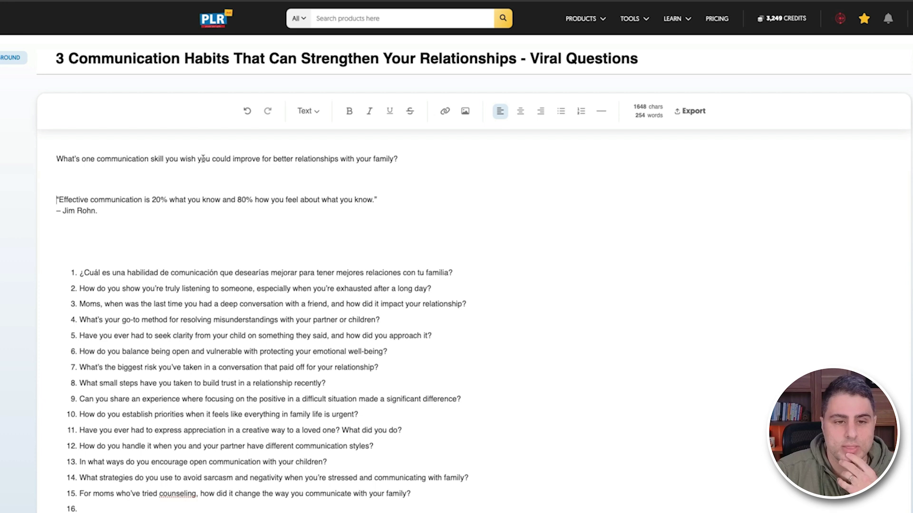
Step: Renumber the first question and make the Jim Rohn quote and attribution centred and italic
left_click(581, 111)
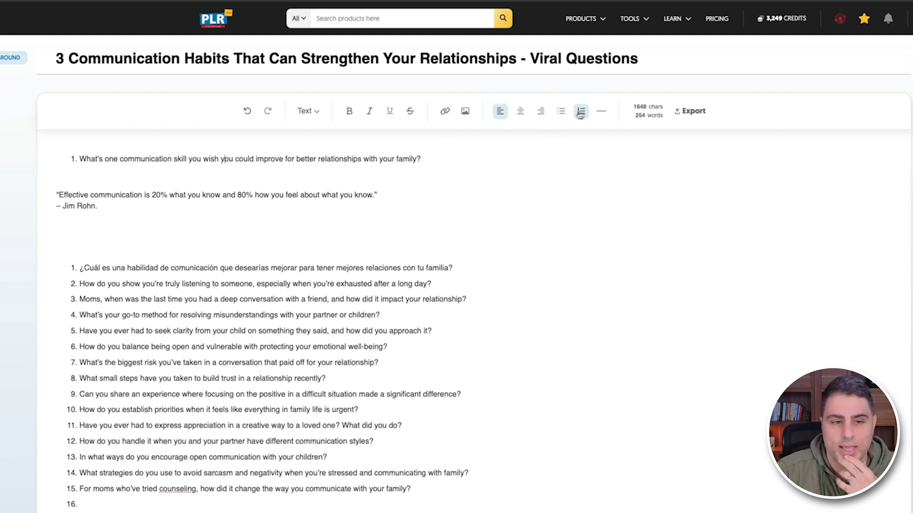
left_click_drag(109, 208, 47, 196)
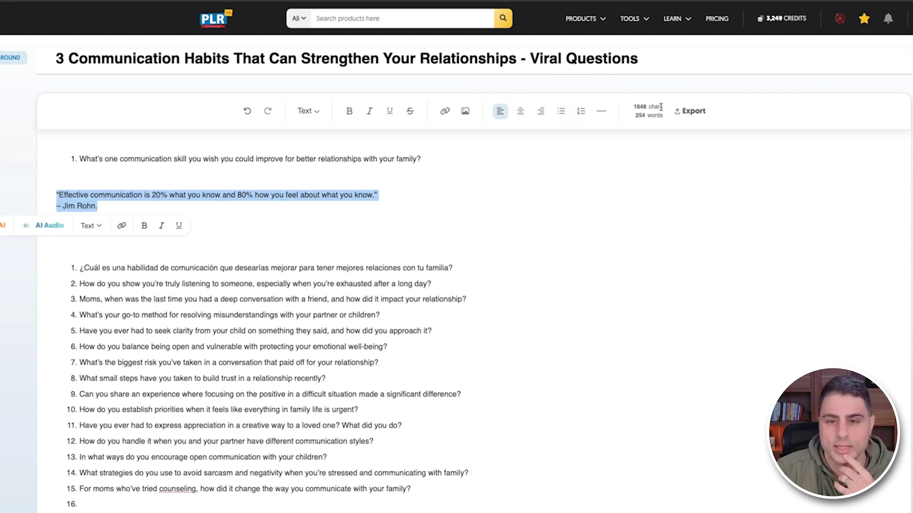
left_click(520, 111)
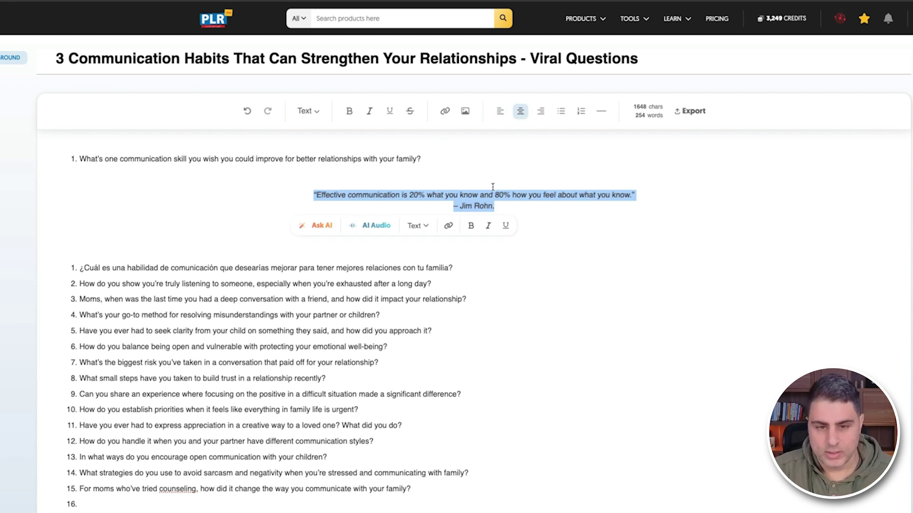
left_click(487, 225)
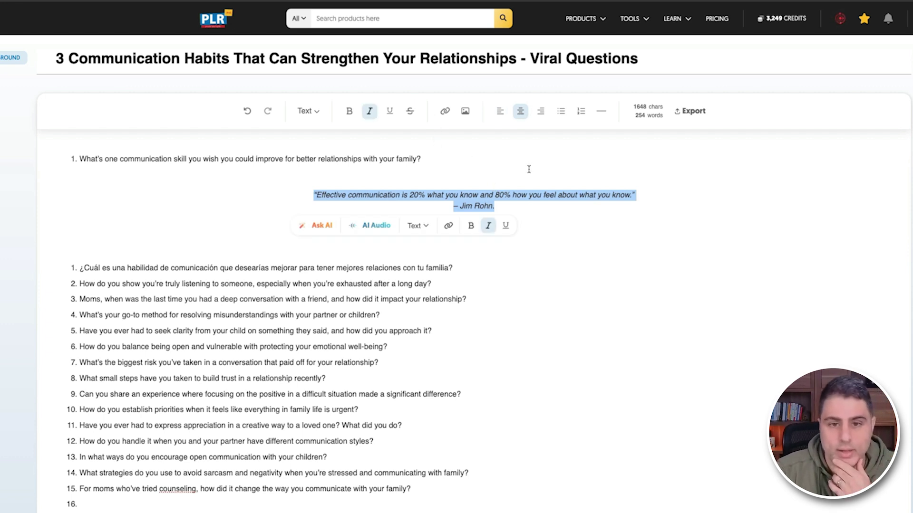
left_click(487, 231)
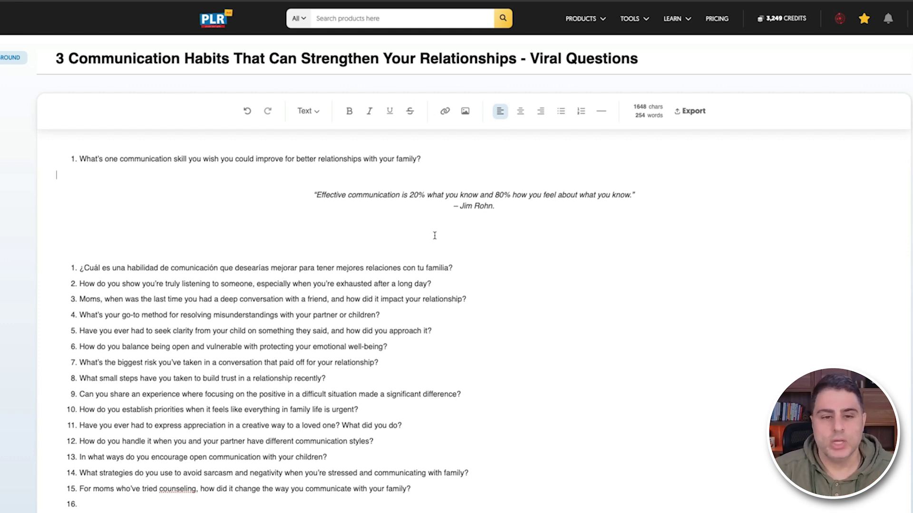
left_click(434, 183)
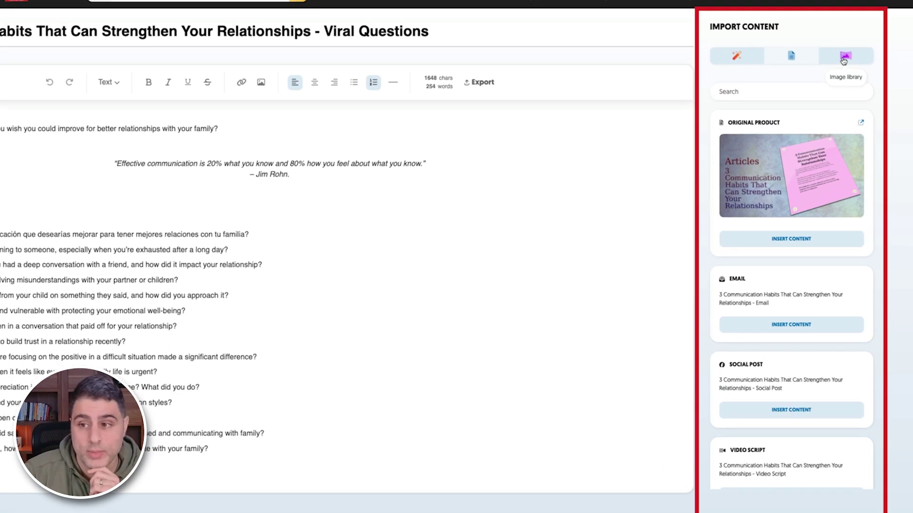
Step: Insert the Unsplash photo of four friends chatting at a table below the Jim Rohn quote
left_click(843, 60)
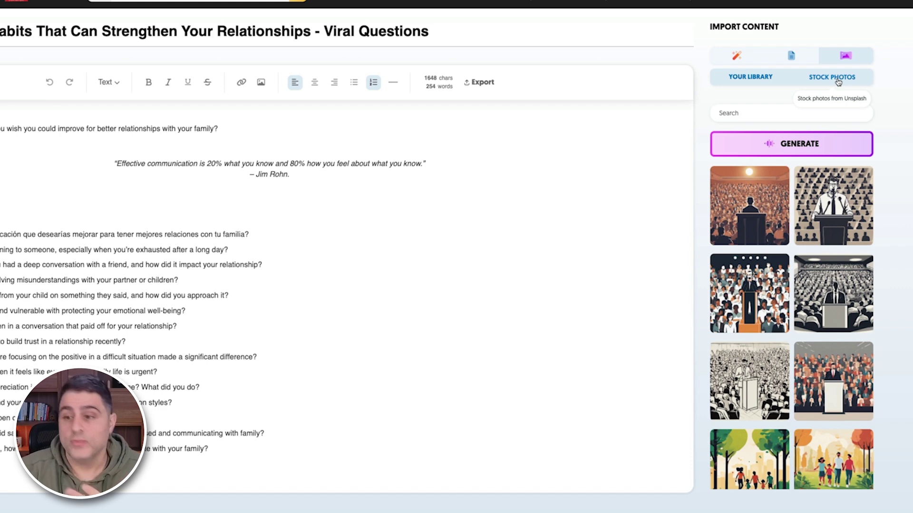
left_click(838, 81)
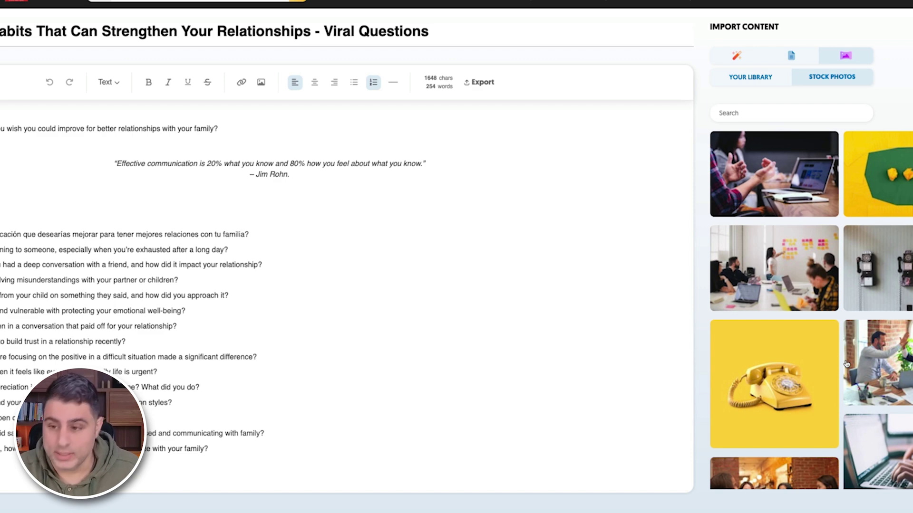
scroll(860, 332, "down", 5)
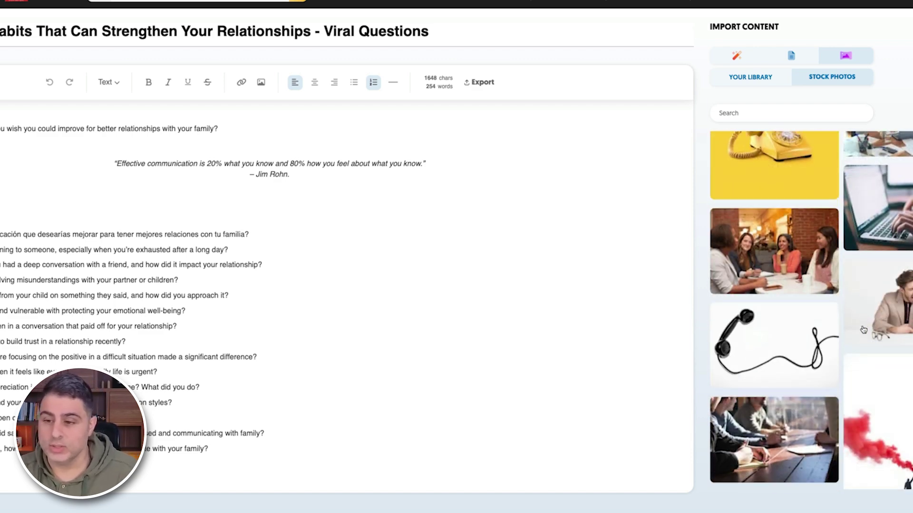
scroll(864, 328, "down", 6)
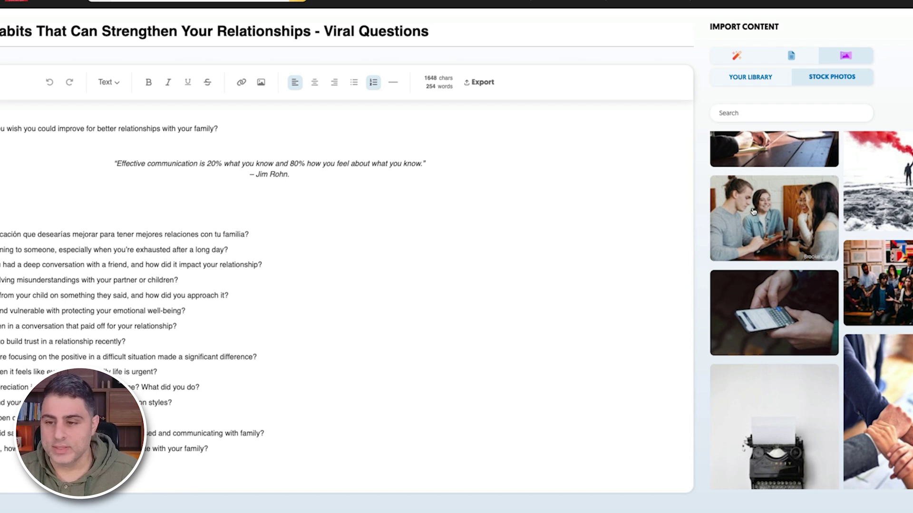
left_click(224, 192)
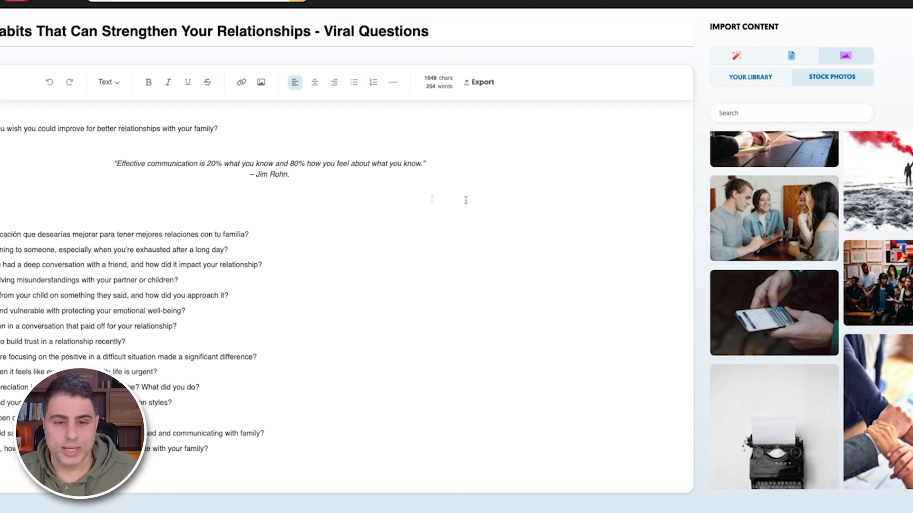
left_click(750, 209)
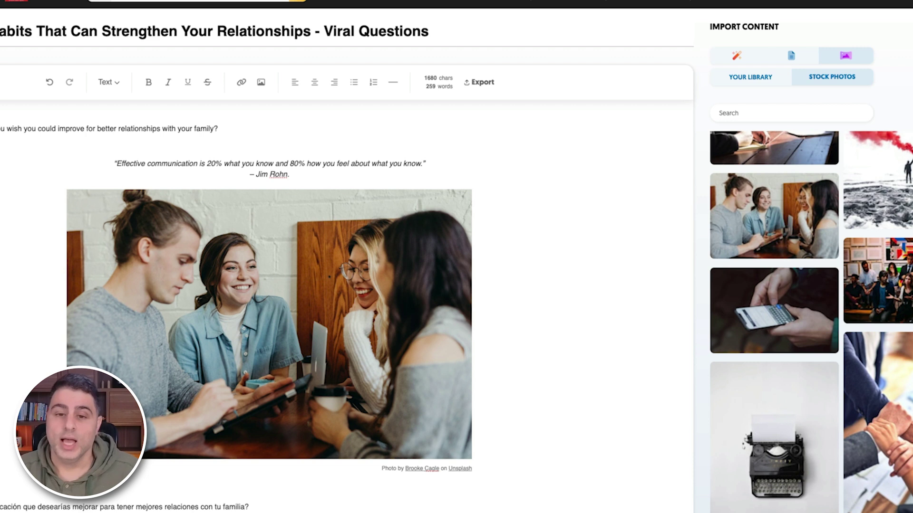
Step: Select and deselect the quote and the Spanish question line, then show your own image library
left_click_drag(289, 175, 91, 160)
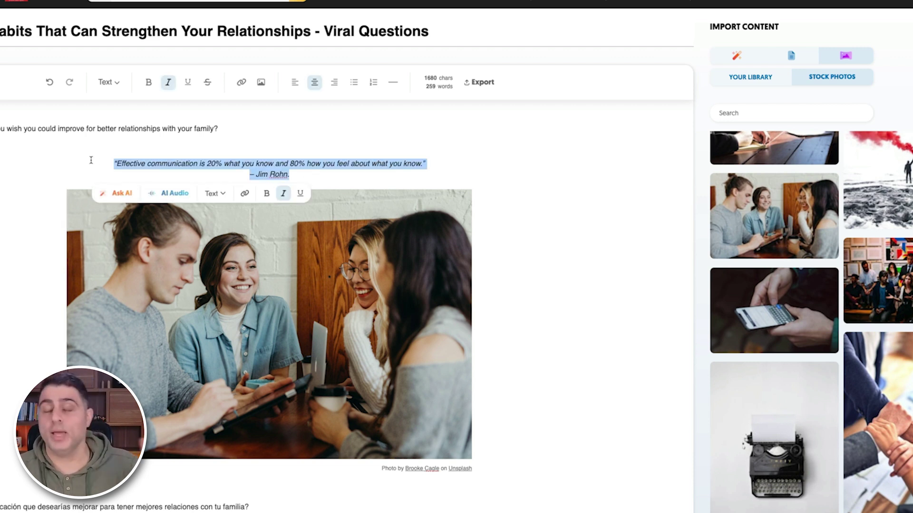
left_click(255, 508)
triple_click(255, 508)
left_click(254, 508)
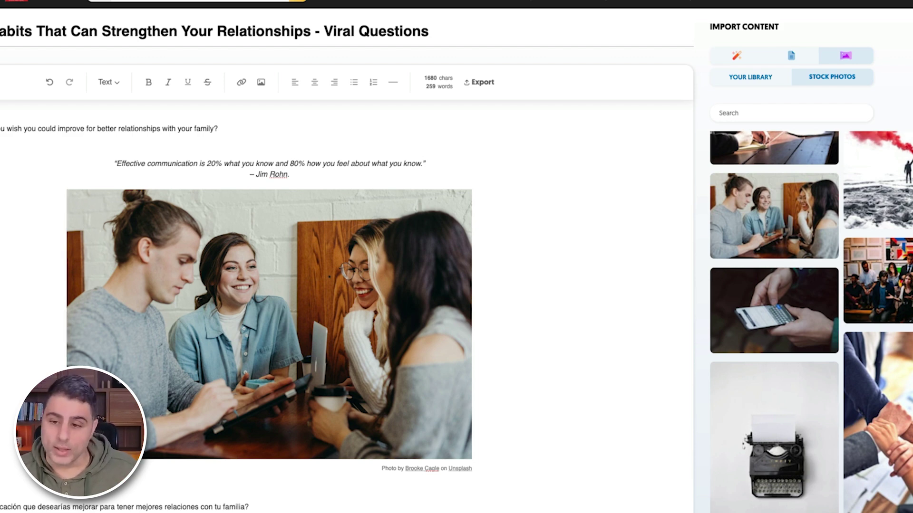
left_click(775, 81)
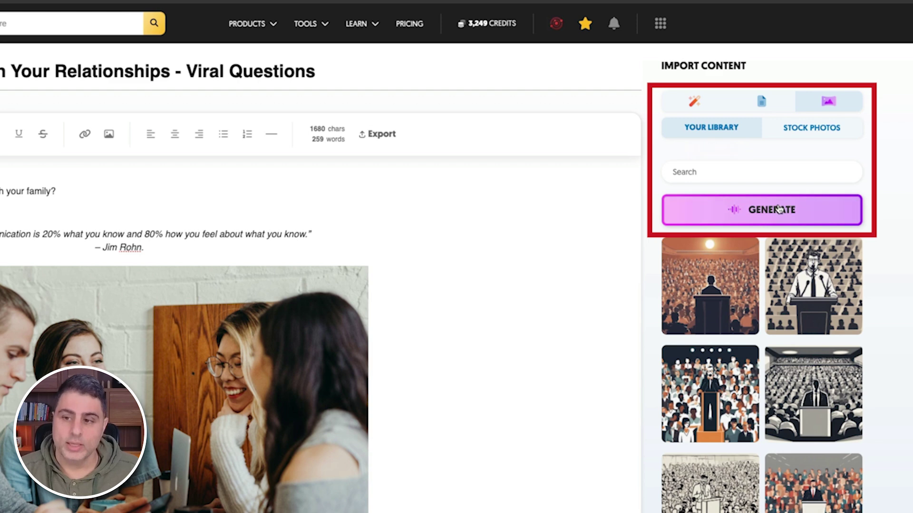
Step: Start an AI image from the prompt 'couple communicating over dinner', AI-expand it, and list Photography styles
left_click(778, 209)
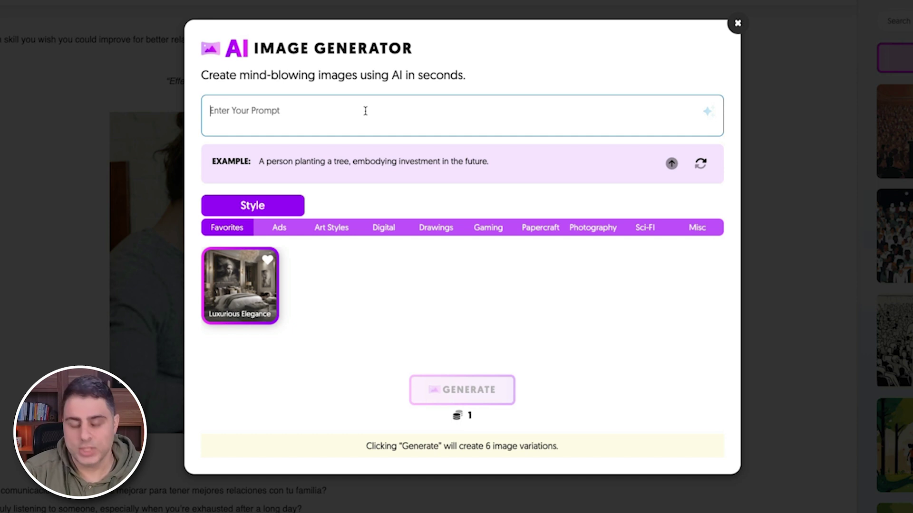
type("co")
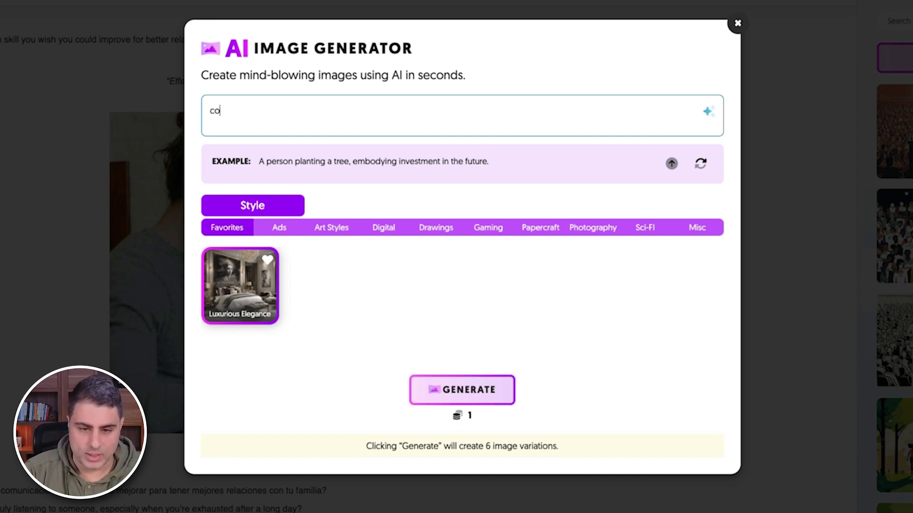
type("uple communicating over ")
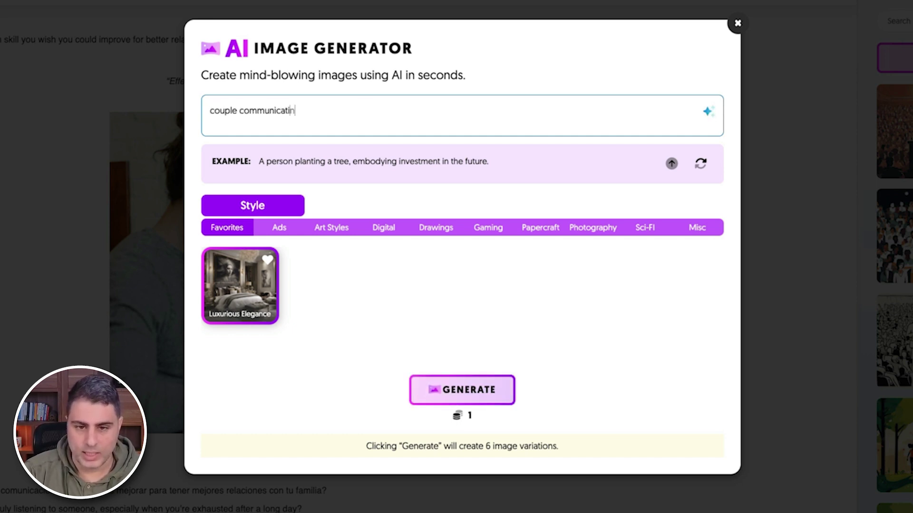
type("dinner")
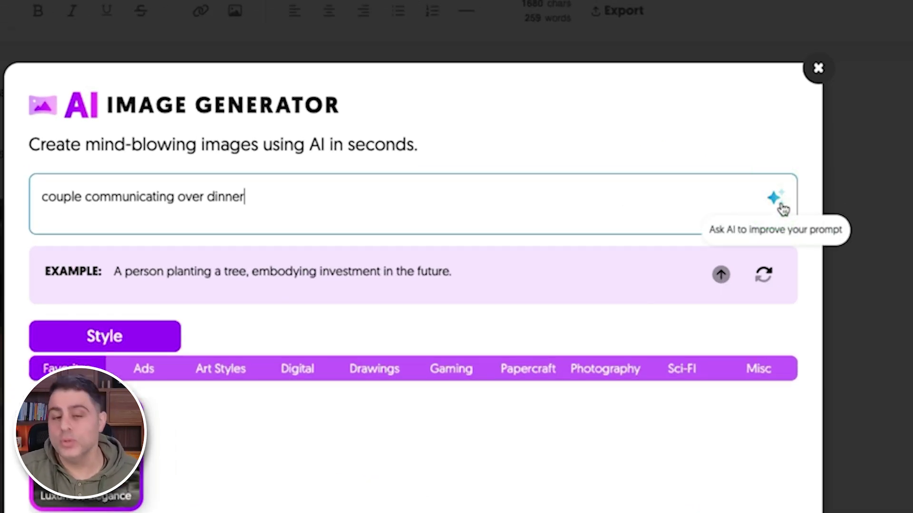
left_click(781, 206)
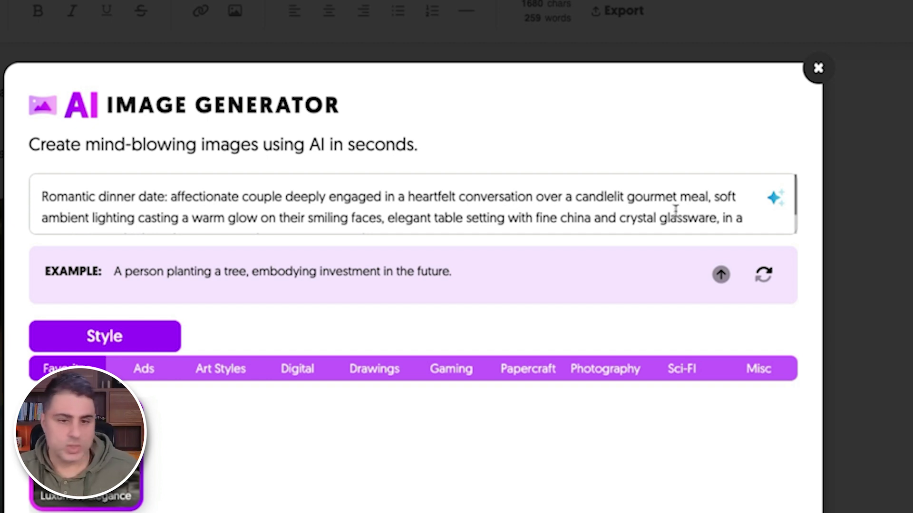
scroll(621, 225, "down", 1)
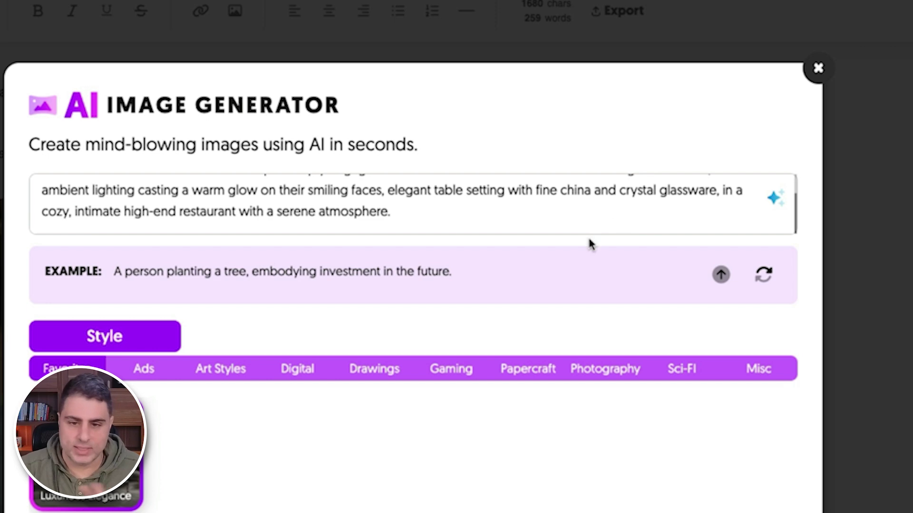
left_click(604, 367)
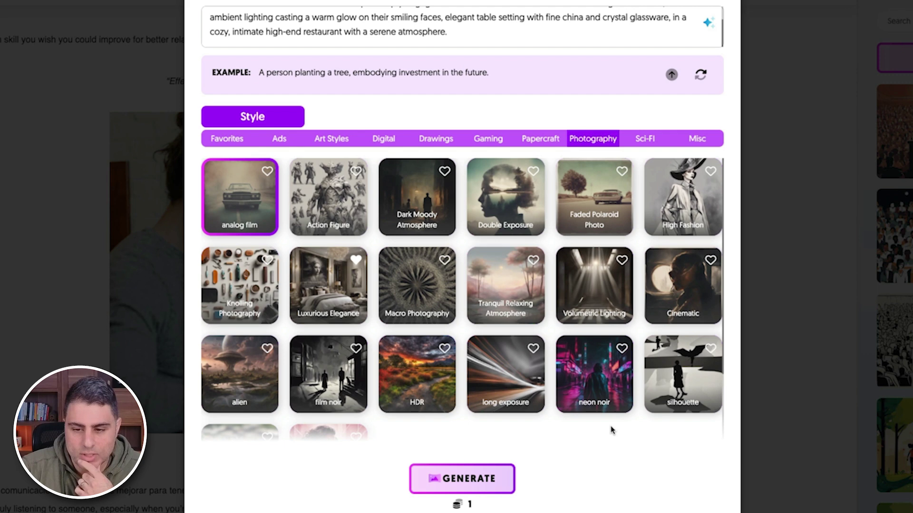
Step: Generate six Luxurious Elegance images of the dining couple, then close the AI Image Generator
scroll(470, 371, "down", 2)
scroll(471, 371, "up", 2)
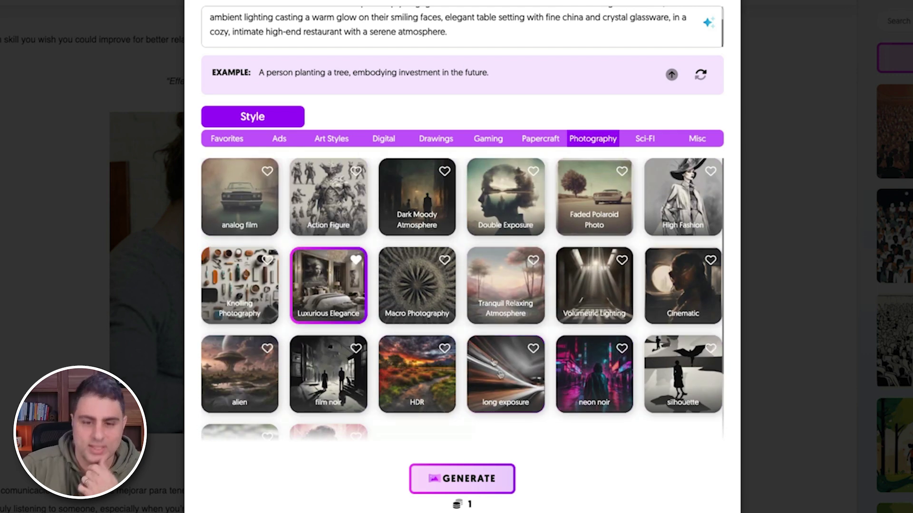
left_click(492, 481)
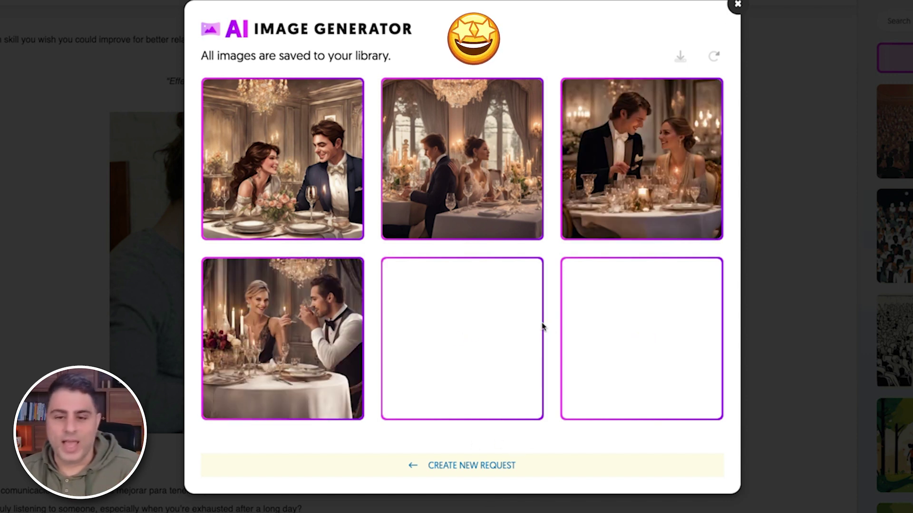
mouse_move(327, 209)
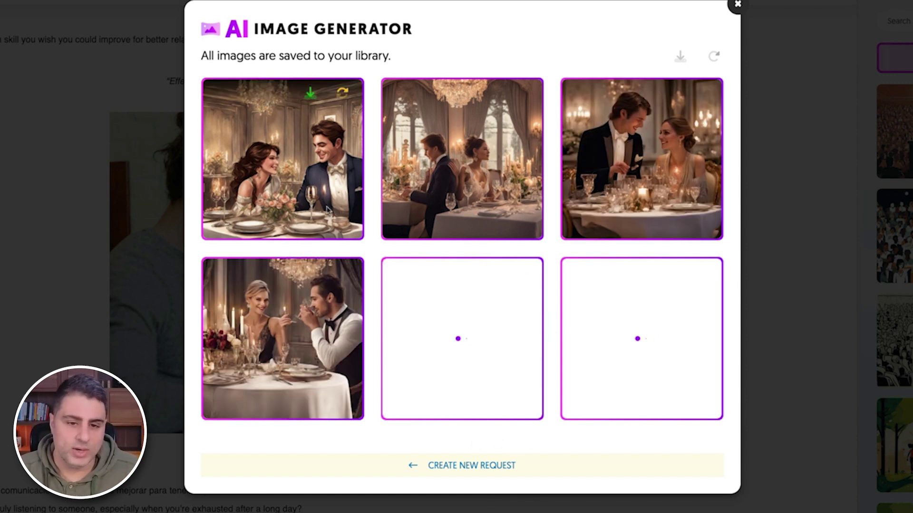
mouse_move(593, 85)
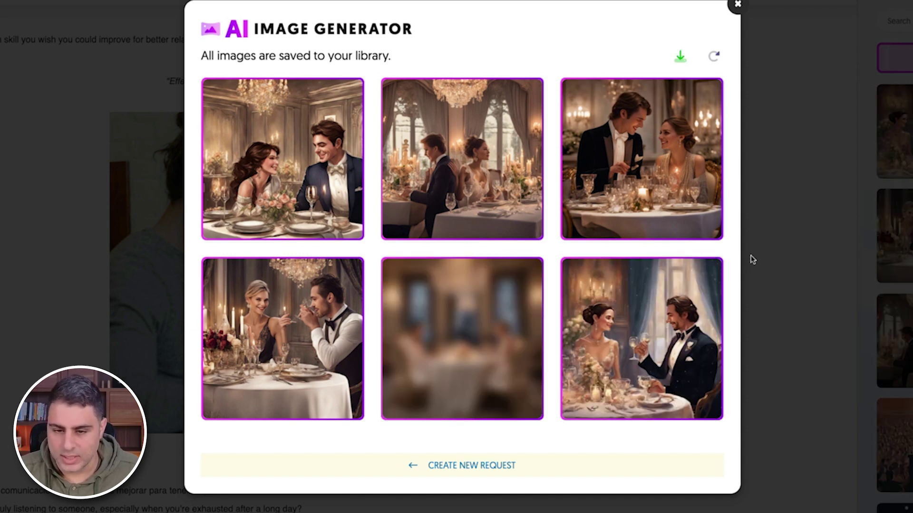
left_click(738, 4)
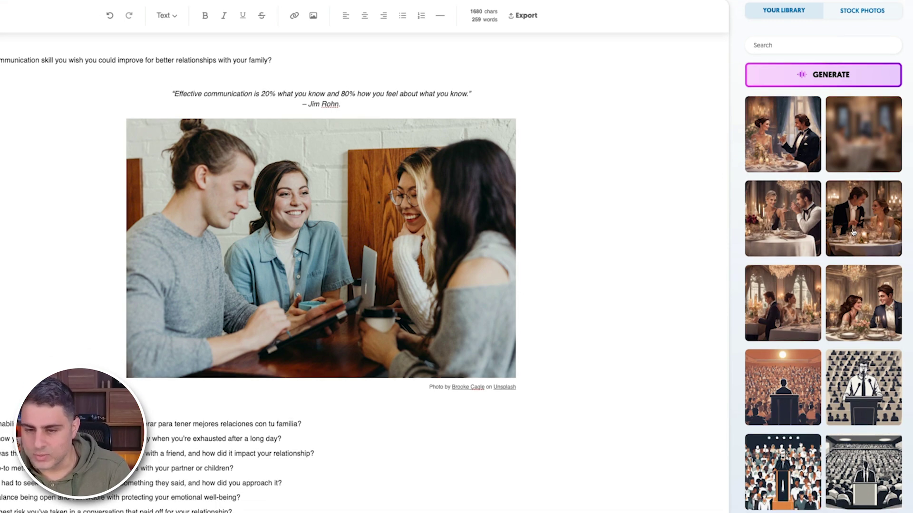
Step: Swap the four-friends photo for the tuxedoed couple image from Your Library
left_click(852, 232)
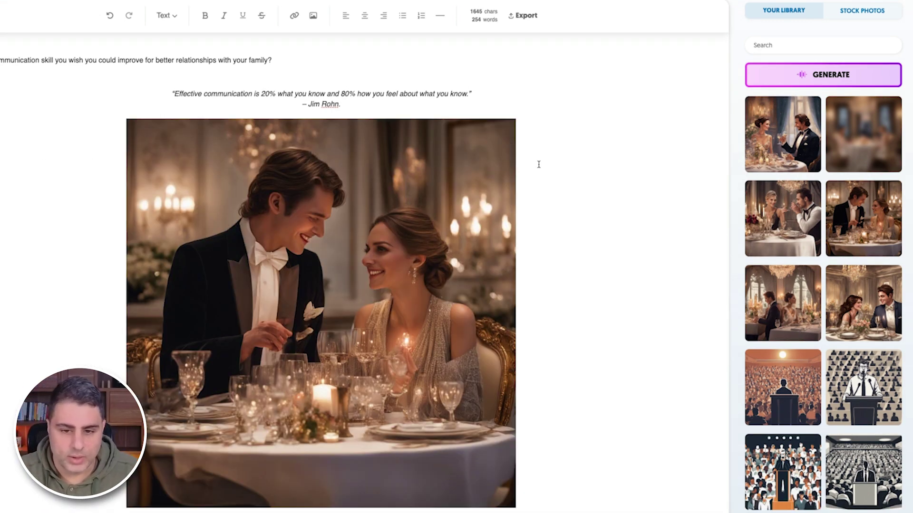
scroll(552, 278, "down", 10)
scroll(447, 263, "up", 10)
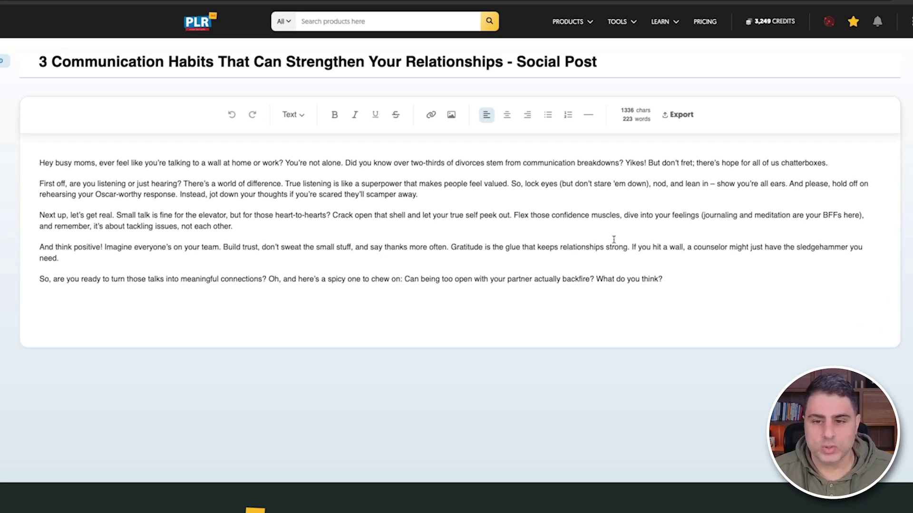
Step: Insert an Ask AI Change Tone > Funny rewrite of the first paragraph directly below it
triple_click(808, 162)
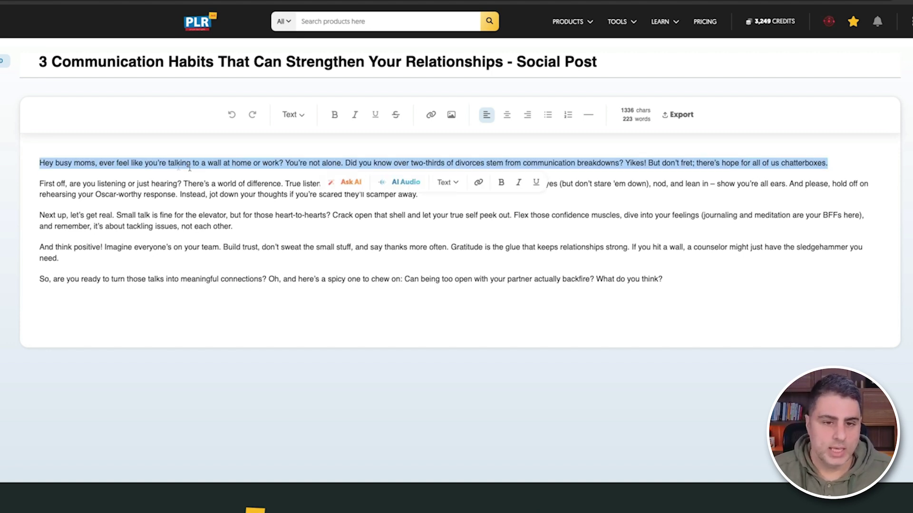
left_click(346, 182)
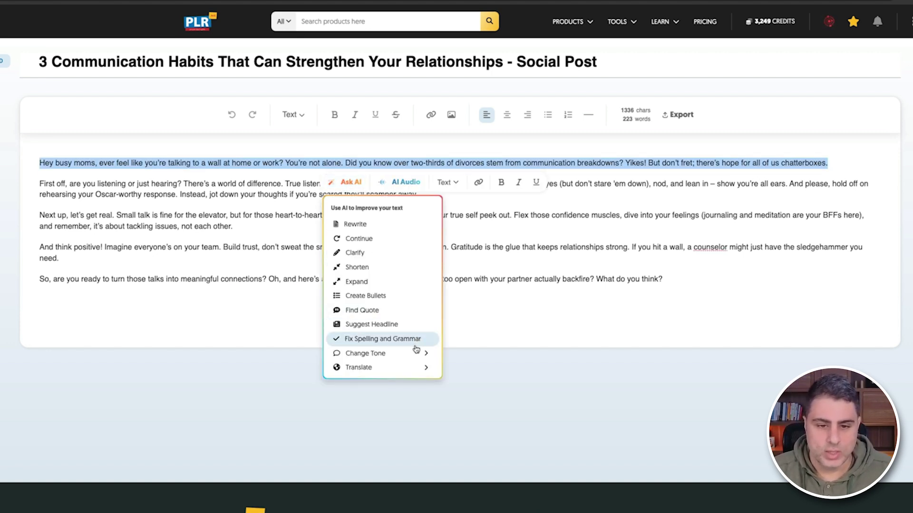
mouse_move(414, 353)
left_click(461, 381)
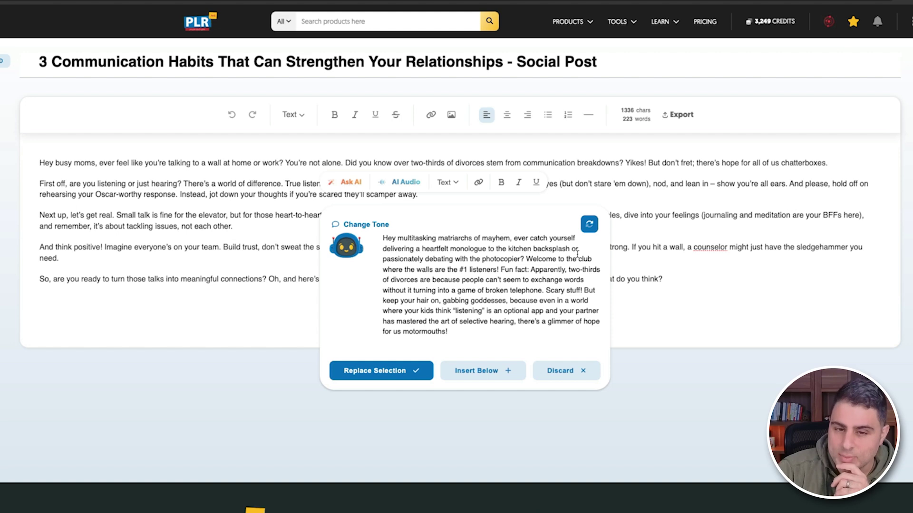
left_click(485, 371)
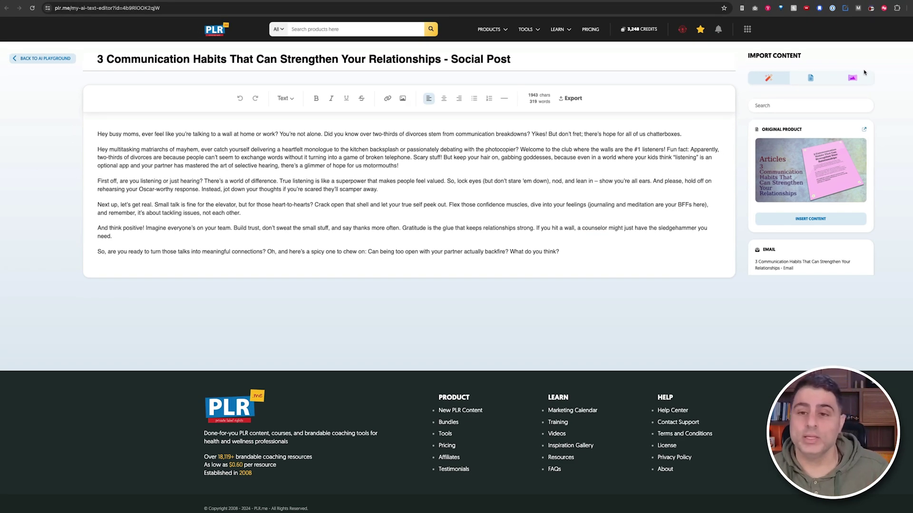
Step: Browse the stock photo options, then make the opening question a bold H1 heading
left_click(858, 79)
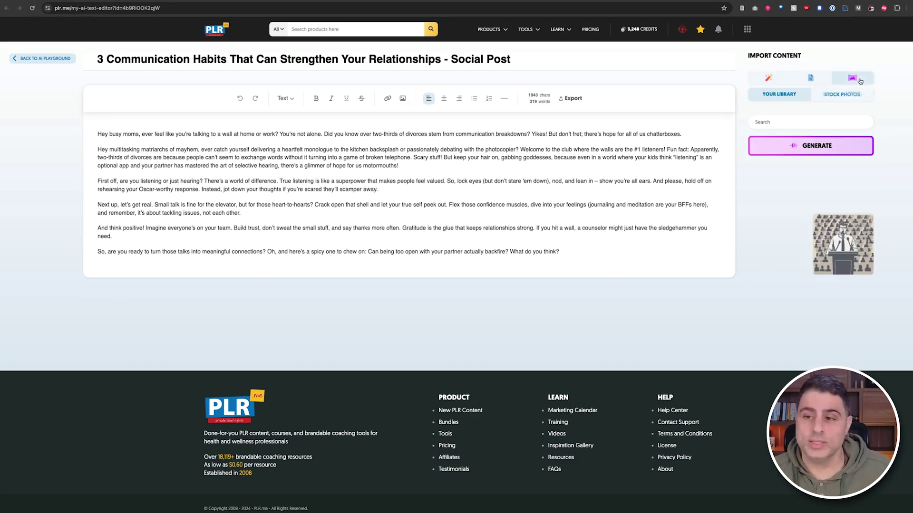
left_click(850, 102)
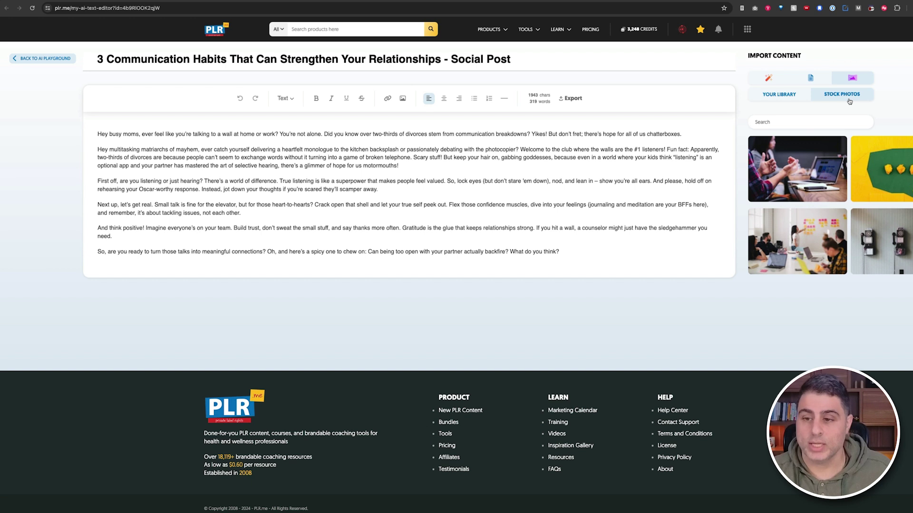
left_click(792, 125)
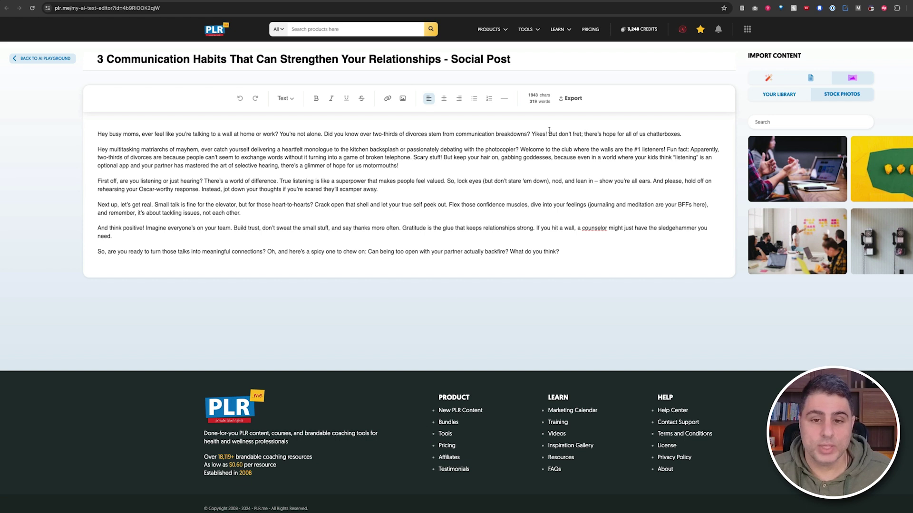
left_click_drag(279, 134, 95, 136)
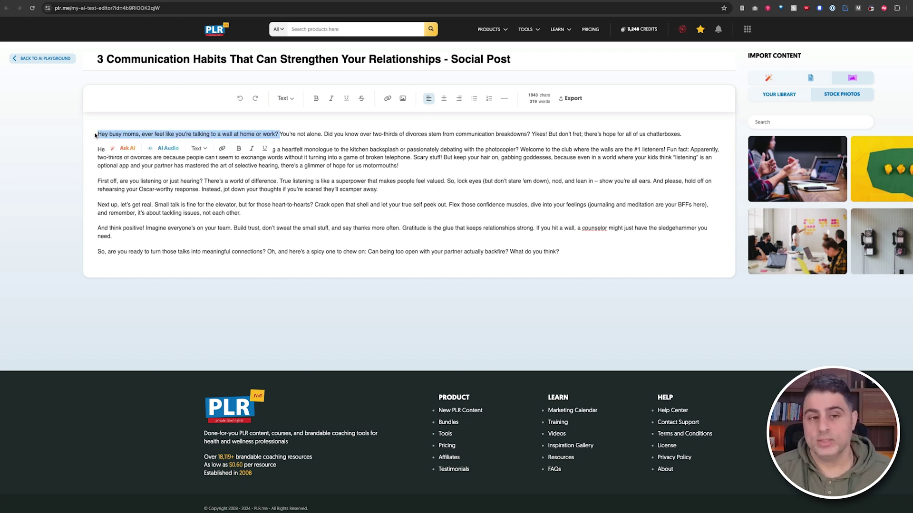
left_click(239, 149)
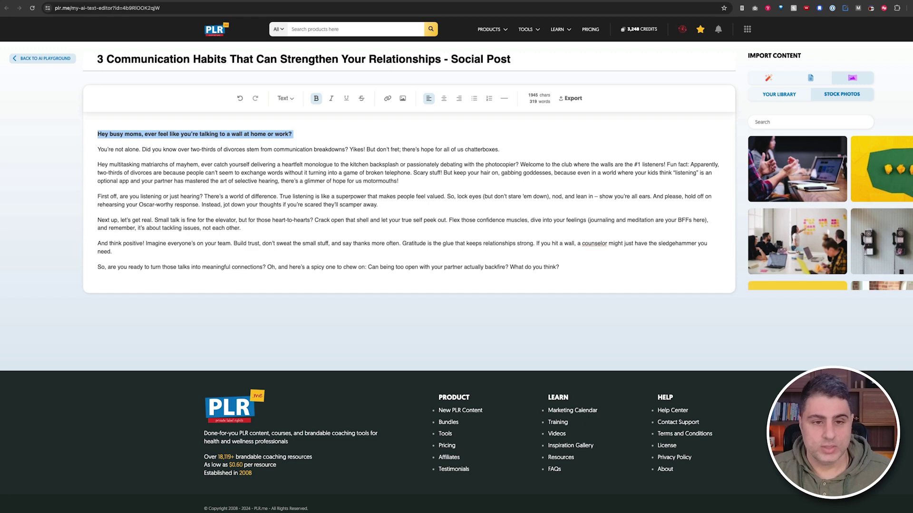
left_click(286, 99)
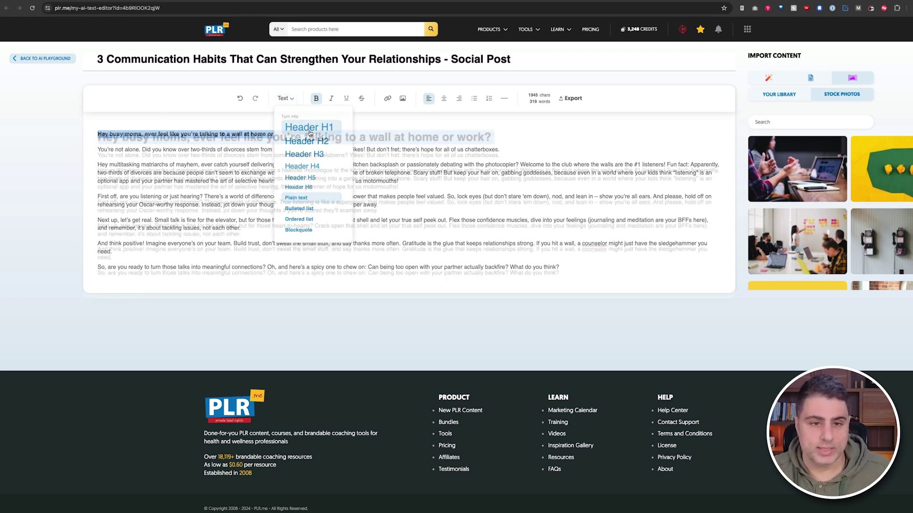
left_click(309, 127)
left_click(405, 204)
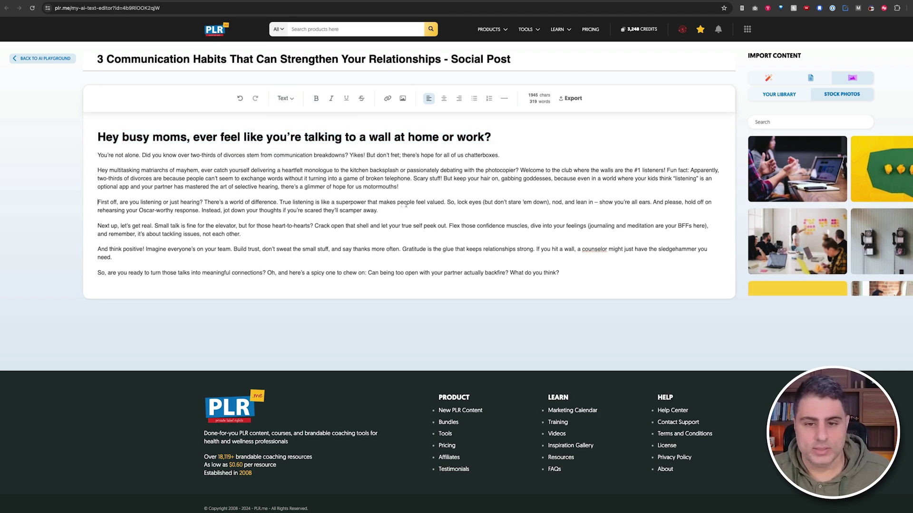
Step: Put the listening question on its own line as an H3 and bold "There's a world of difference"
left_click(203, 202)
key("Return")
left_click_drag(204, 202, 98, 202)
left_click(285, 98)
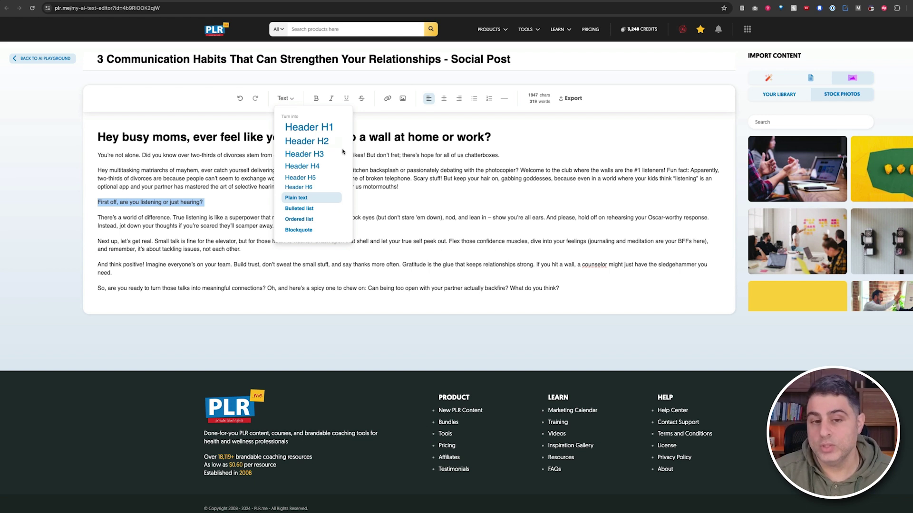
left_click(304, 153)
left_click(182, 232)
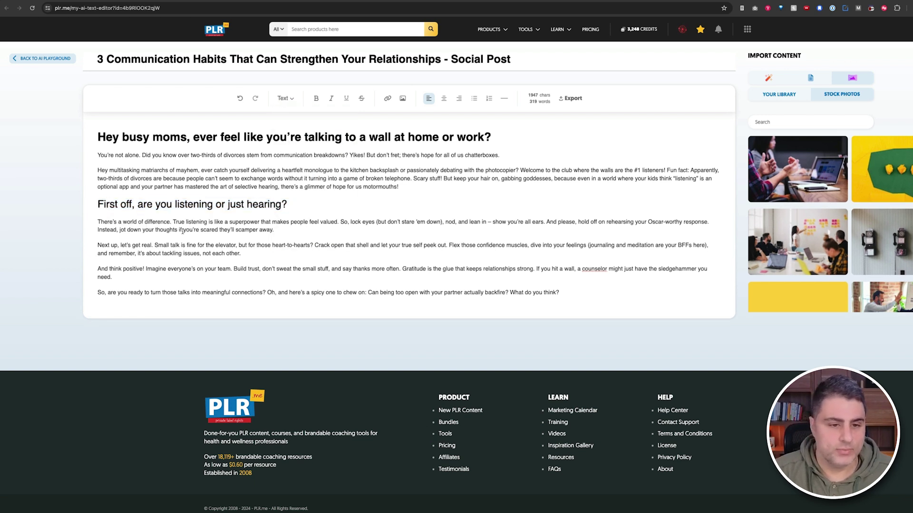
left_click_drag(174, 223, 97, 222)
key("ctrl+b")
left_click(193, 220)
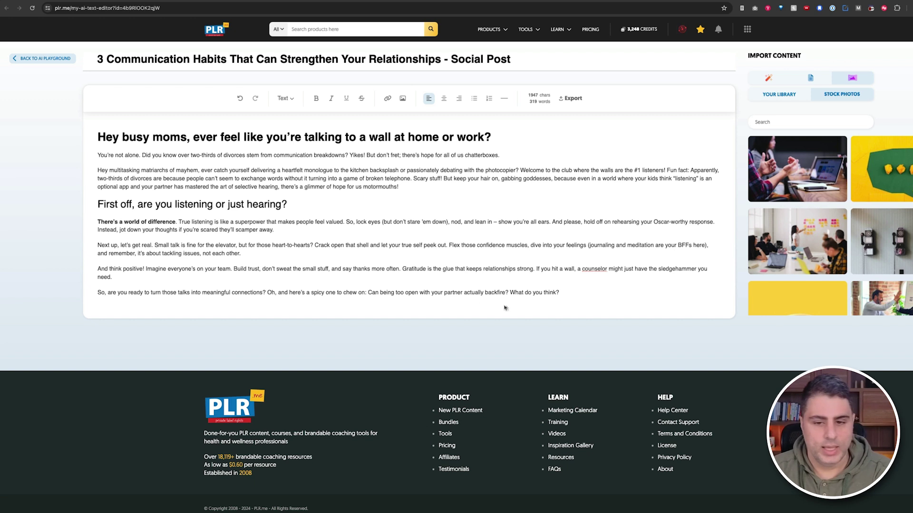
Step: Italicize "What do you think?" and move it onto its own line, adding an empty line after it
left_click_drag(510, 294, 559, 293)
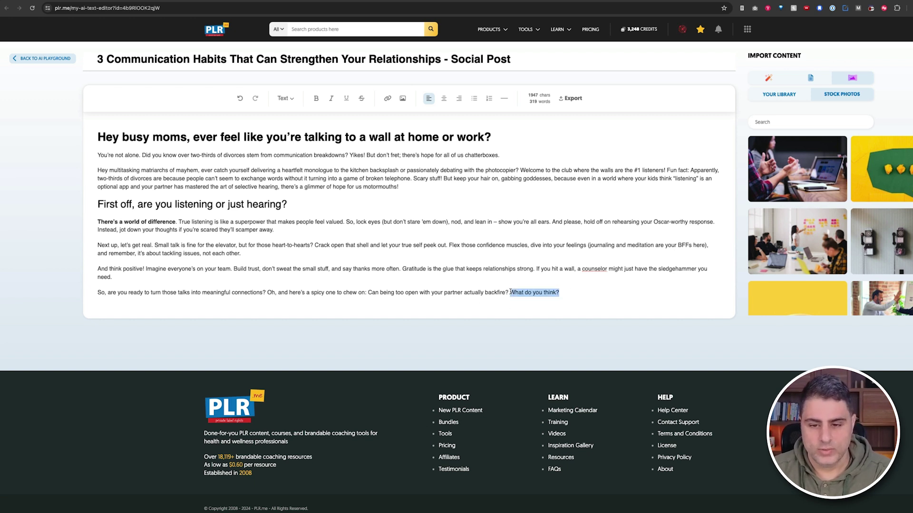
key("ctrl+i")
key("Left")
key("Return")
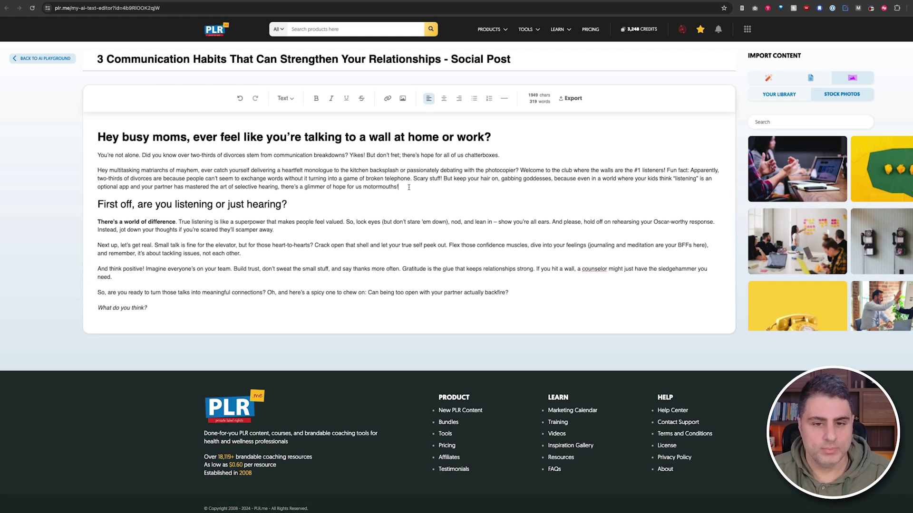
key("Return")
left_click_drag(399, 190, 76, 164)
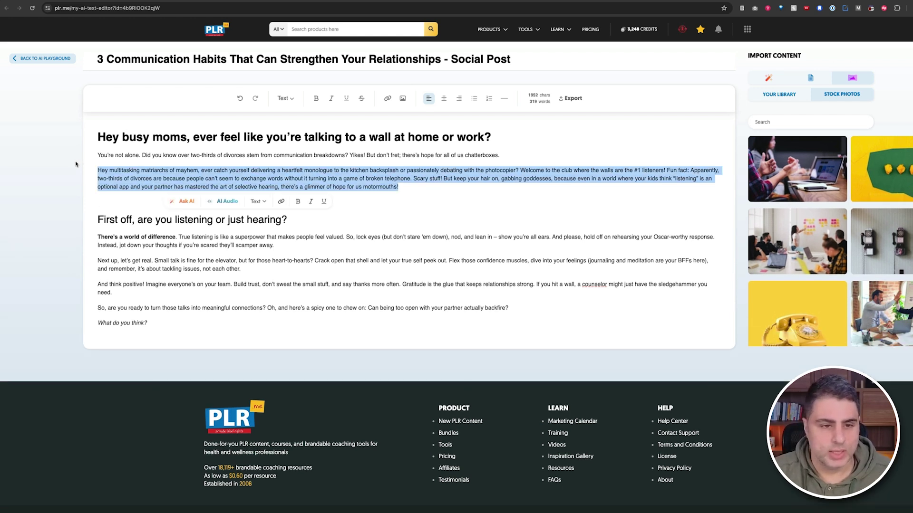
Step: Insert an AI-found George Bernard Shaw communication quote below the funny paragraph and center it
left_click(185, 201)
left_click(203, 296)
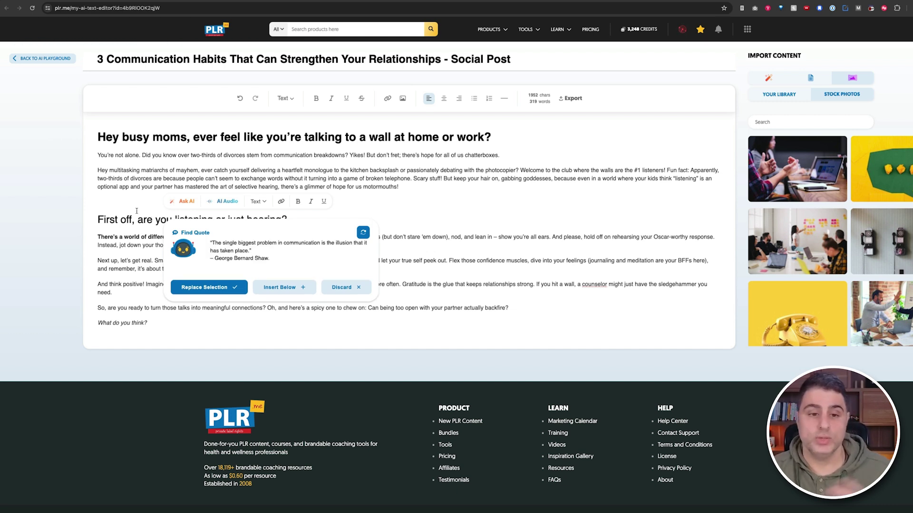
left_click(264, 292)
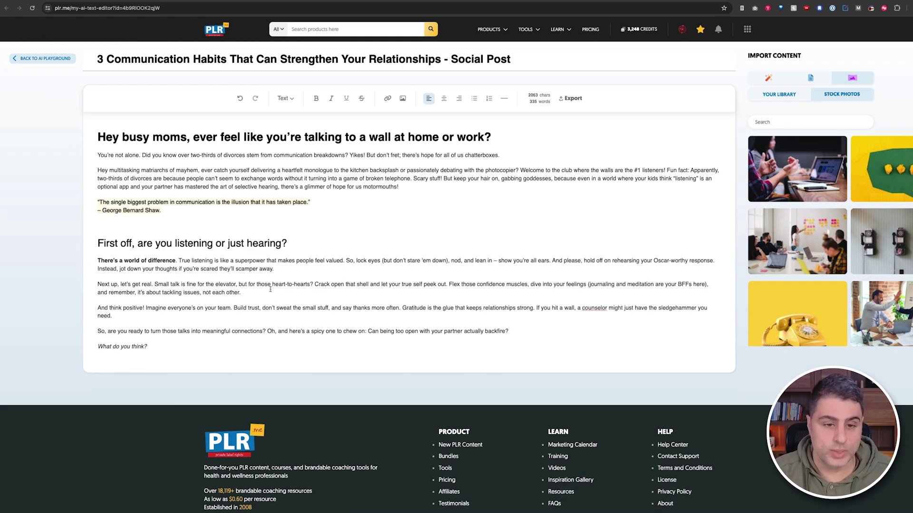
left_click(177, 210)
left_click(93, 200)
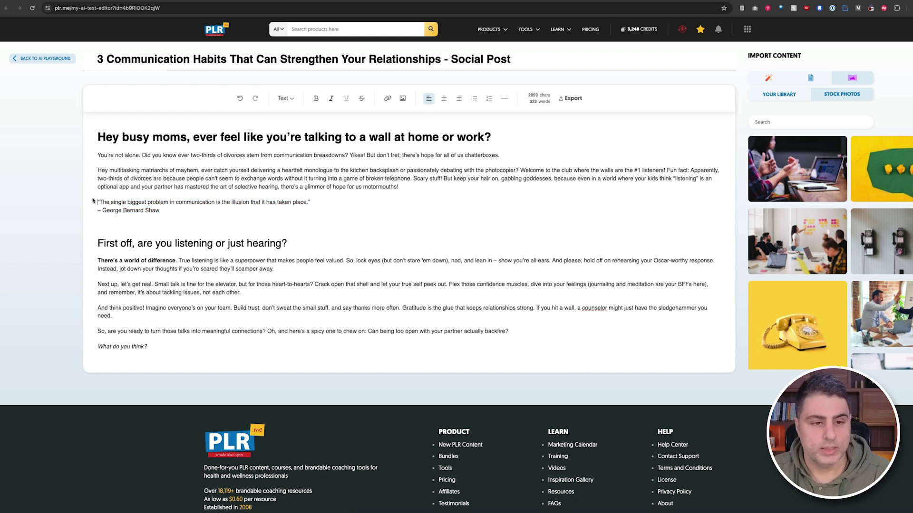
left_click(164, 212, "shift")
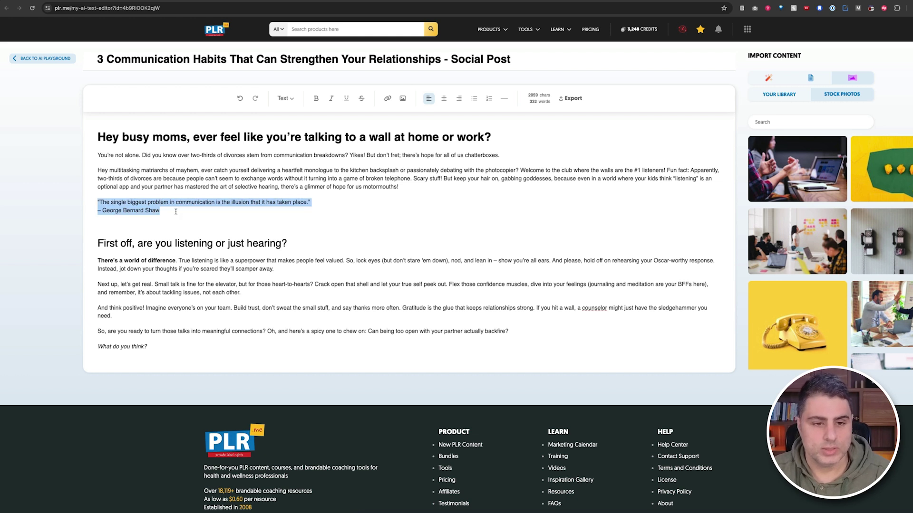
left_click(444, 98)
Step: Italicize the quote's attribution line and delete the empty line after the quote
left_click_drag(379, 211, 441, 211)
key("ctrl+i")
left_click(442, 202)
left_click(405, 217)
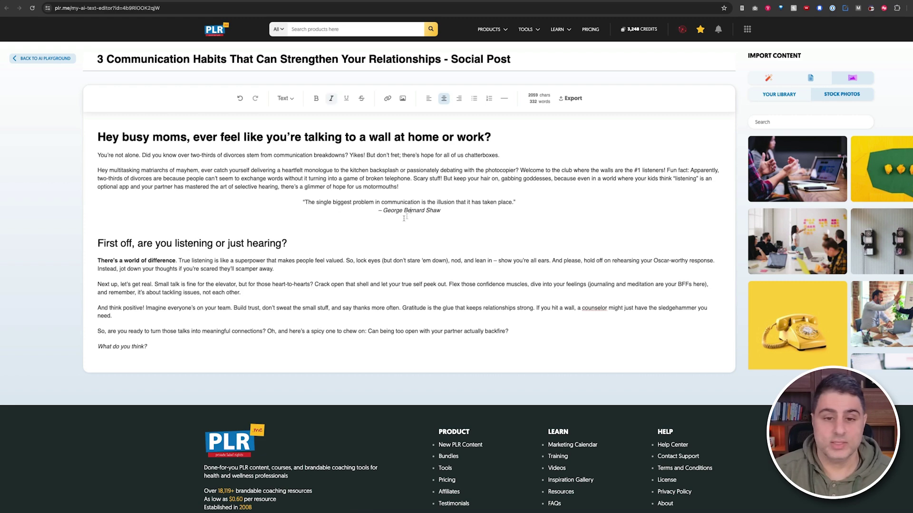
key("BackSpace")
left_click(732, 117)
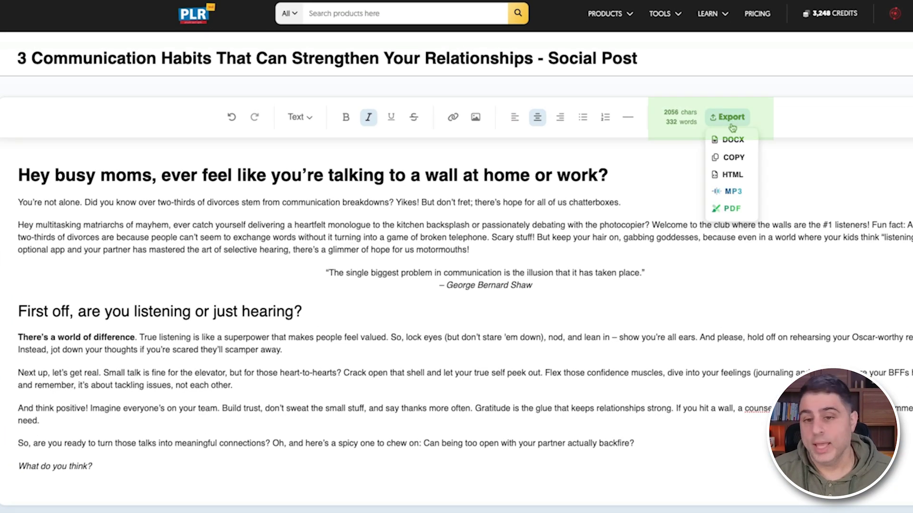
Step: Export the post as a designed PDF using the Blob Dots template with the Lilac theme
left_click(730, 209)
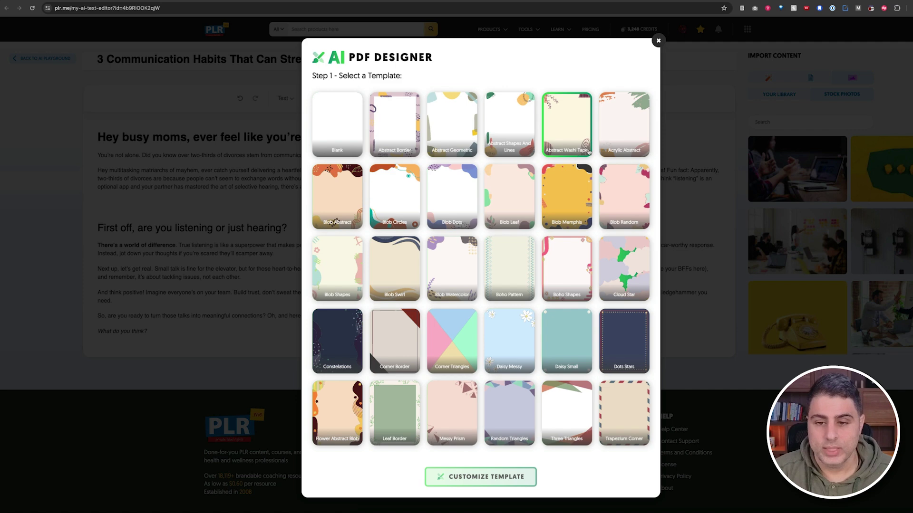
left_click(452, 200)
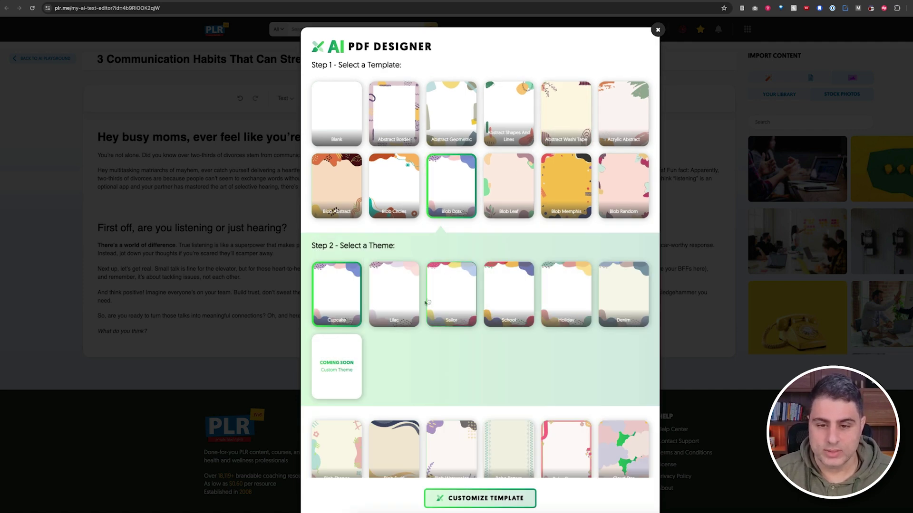
left_click(403, 306)
left_click(506, 503)
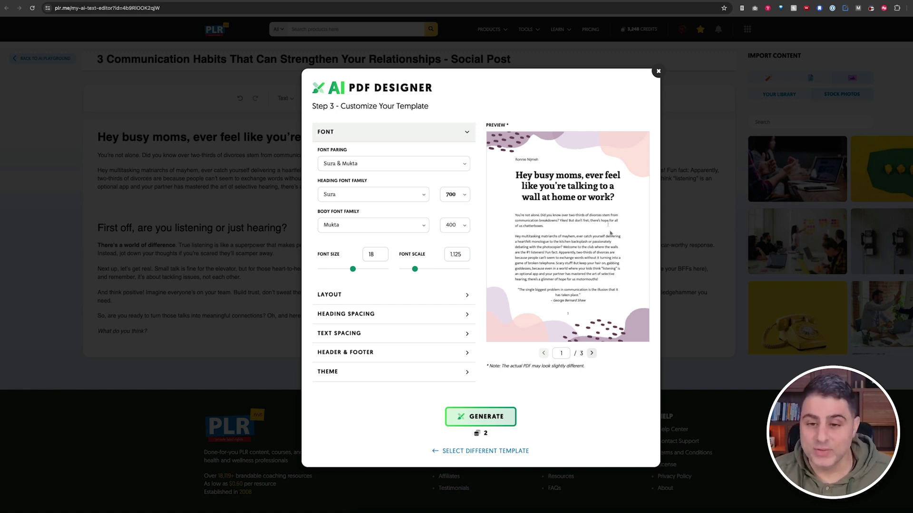
Step: Page through the three preview pages, then close the AI PDF Designer
left_click(591, 353)
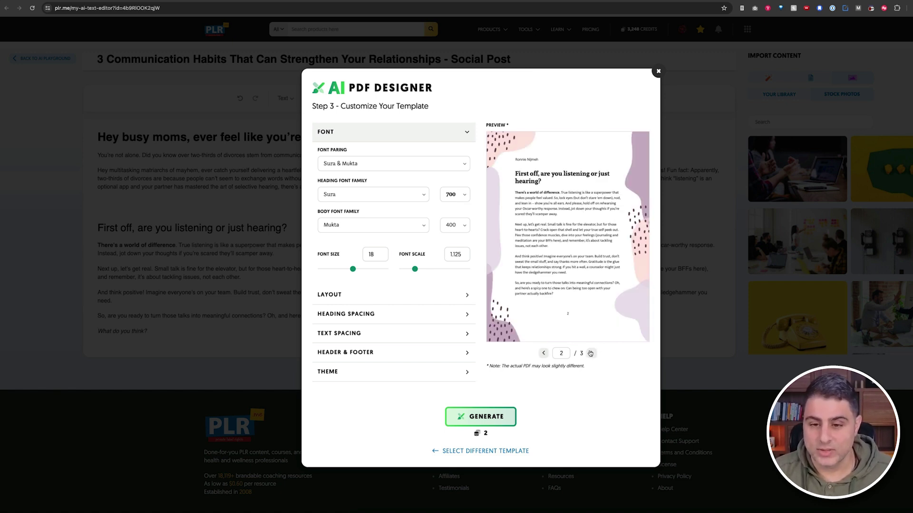
left_click(591, 353)
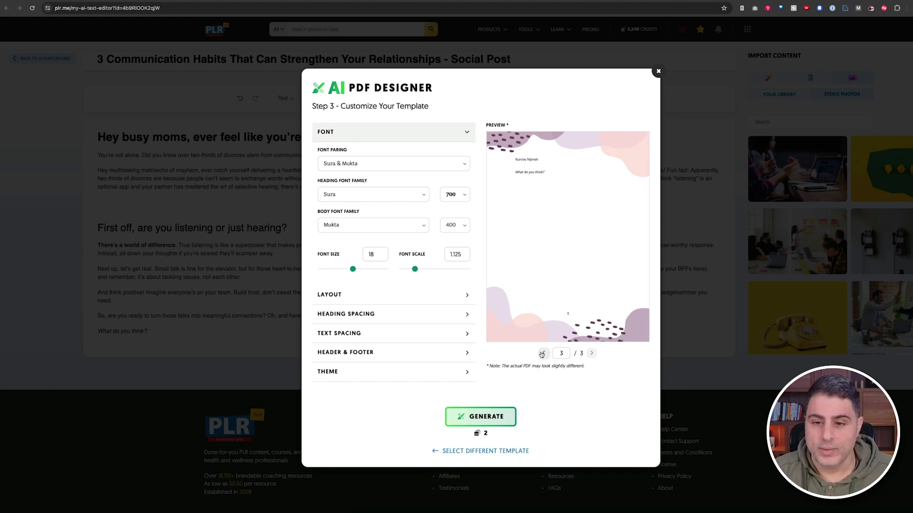
left_click(542, 354)
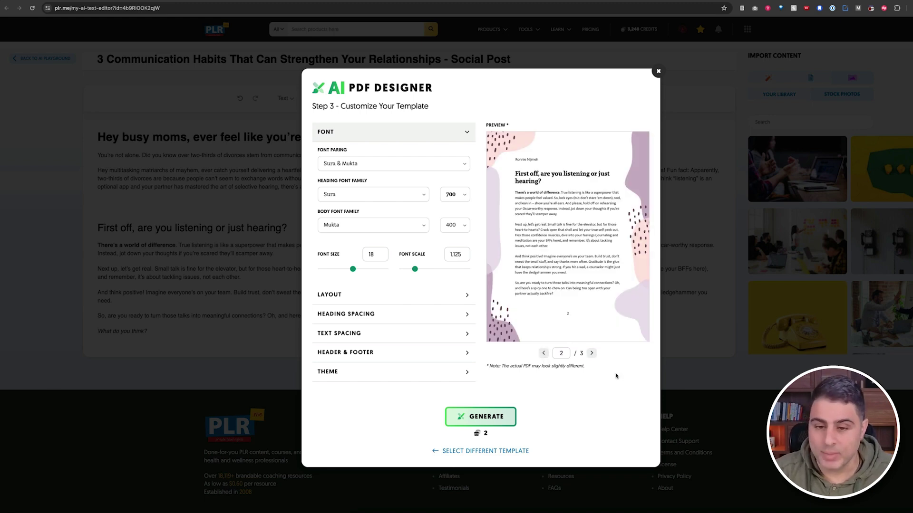
left_click(594, 356)
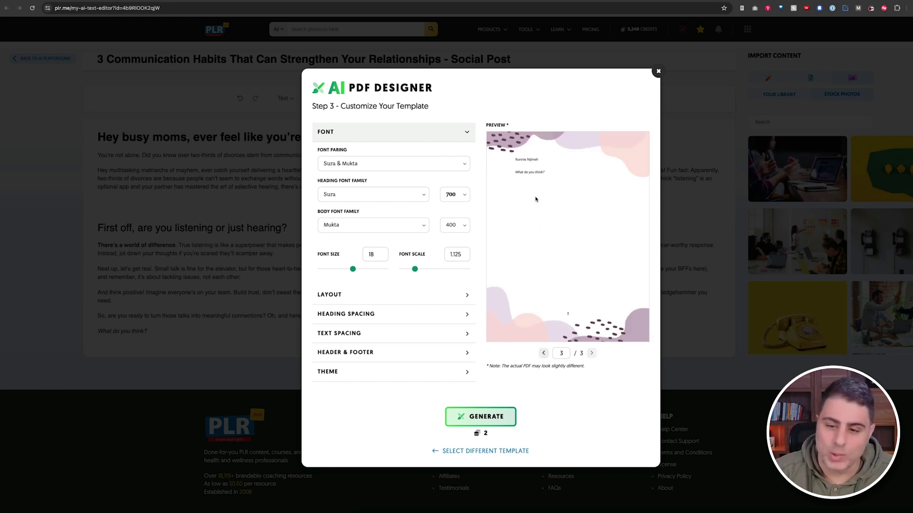
left_click(658, 71)
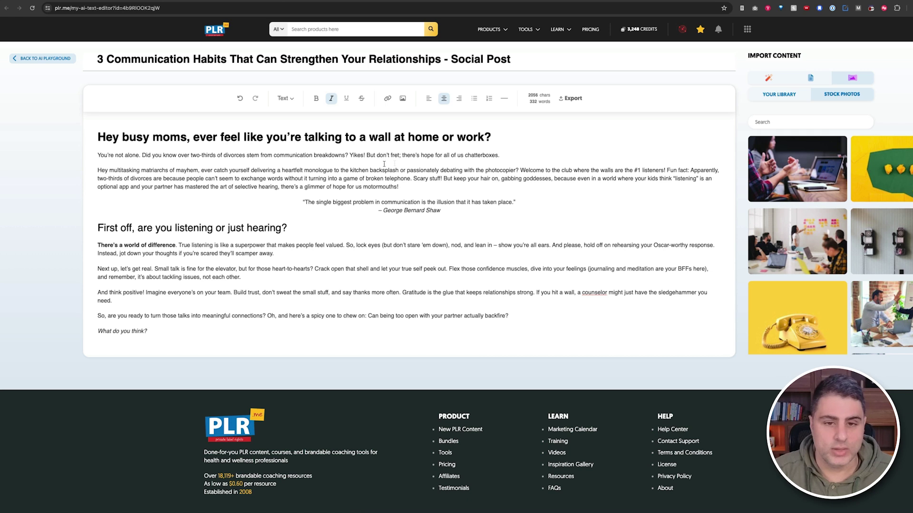
Step: Delete the 'You're not alone' paragraph, join 'What do you think?' to the line above, and reopen Export > PDF
left_click_drag(542, 151, 95, 153)
key("BackSpace")
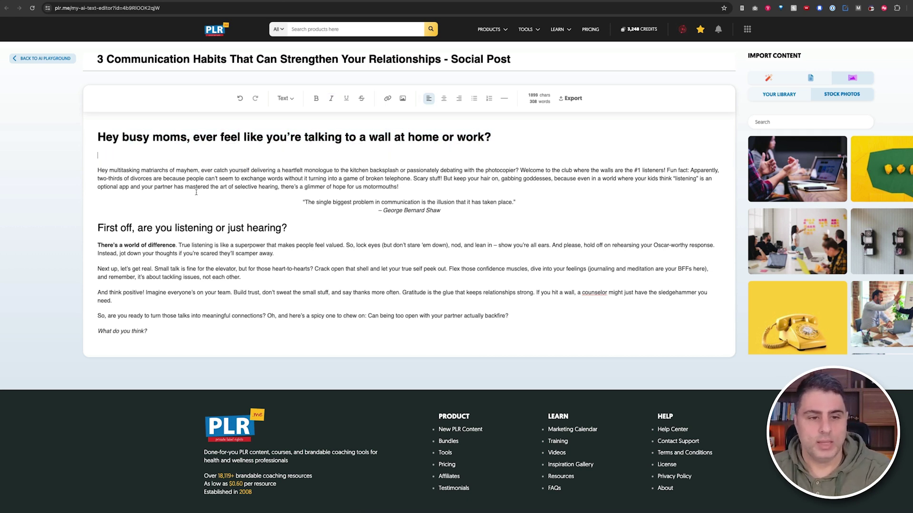
key("Delete")
left_click(342, 217)
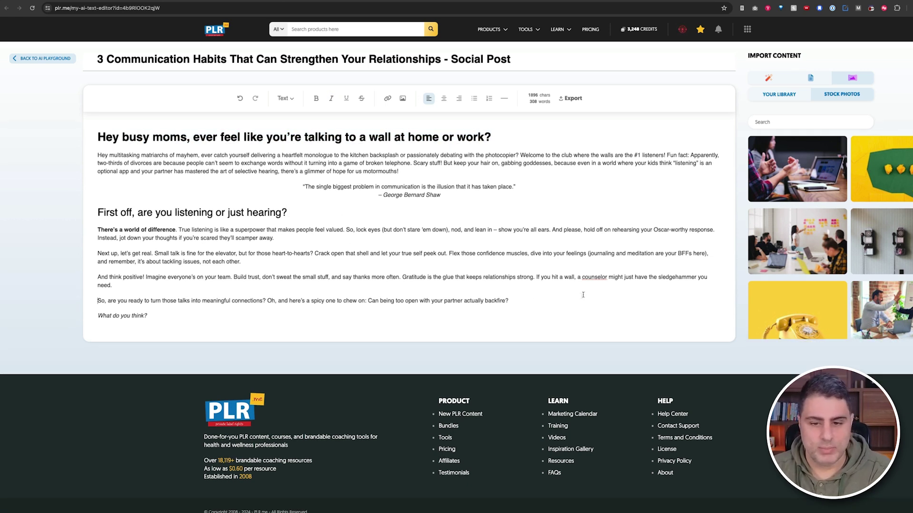
key("Delete")
left_click(570, 97)
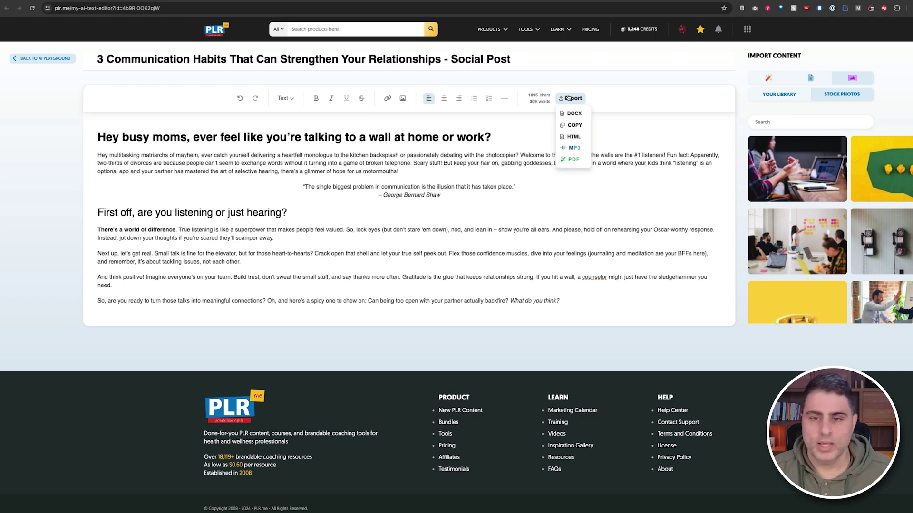
left_click(571, 154)
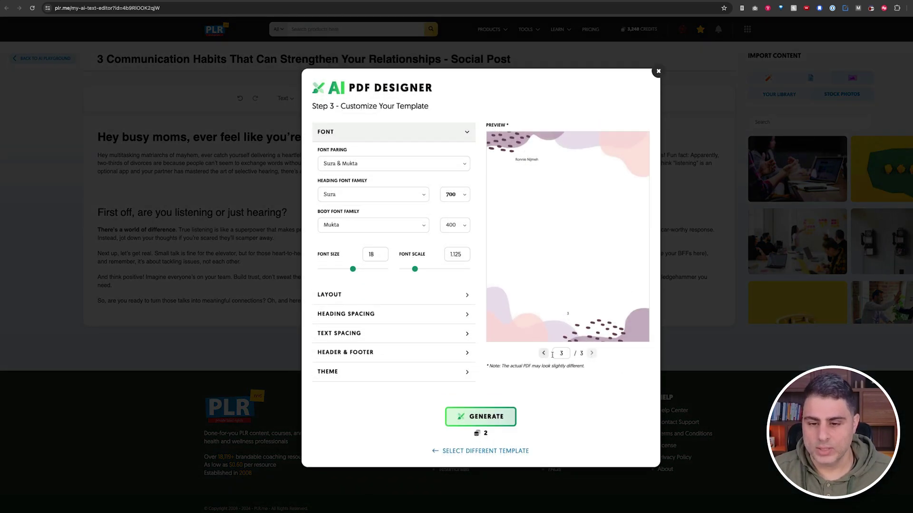
left_click(544, 353)
left_click(345, 352)
left_click(380, 278)
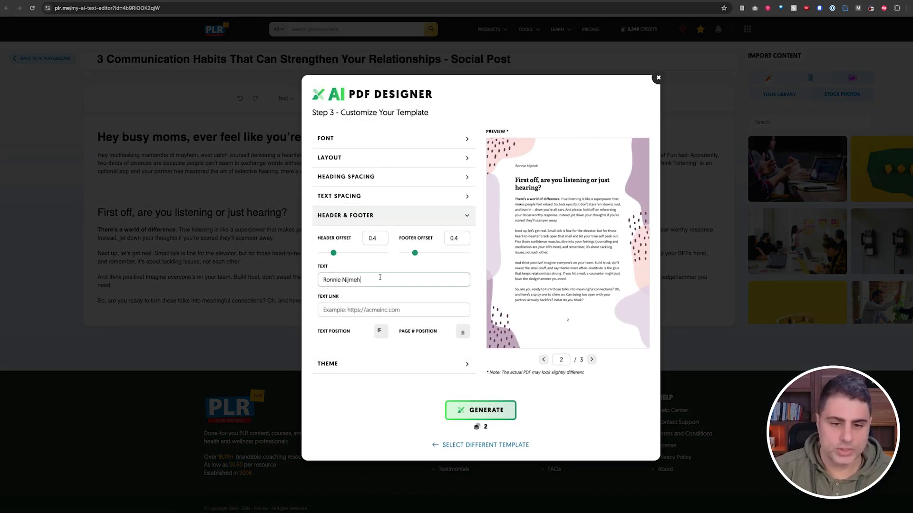
key("super+a")
type("Acme")
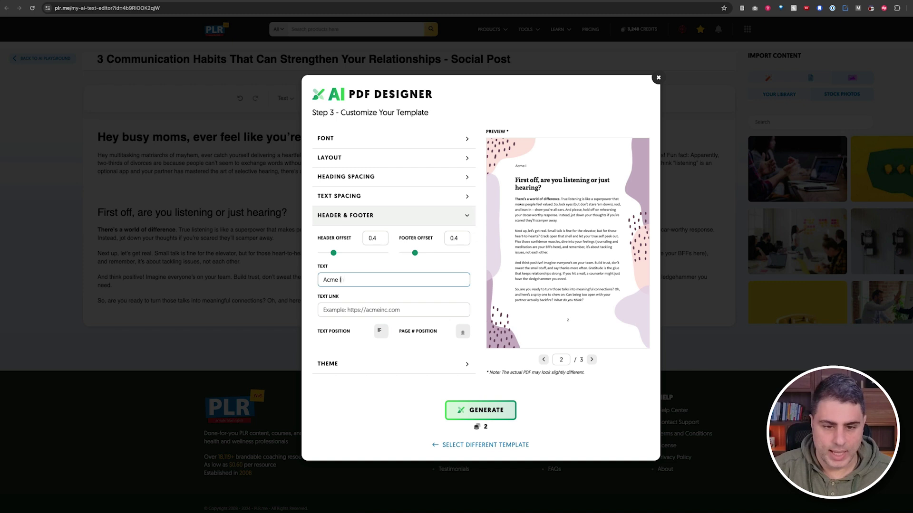
type("htt")
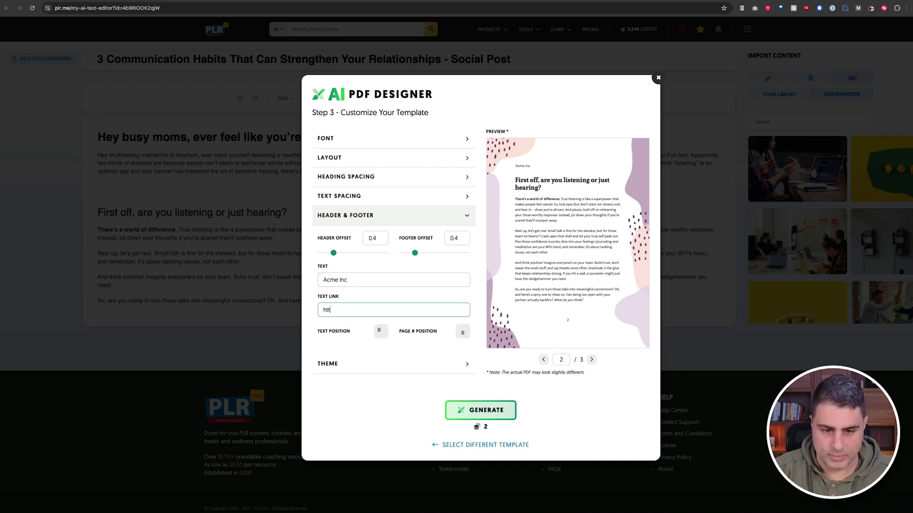
type("ps://acmeinc.com")
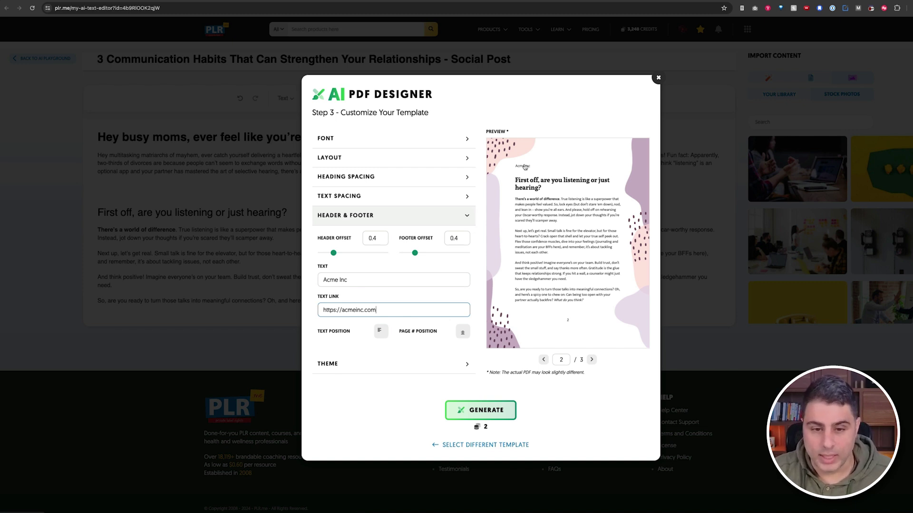
left_click(381, 331)
left_click(328, 356)
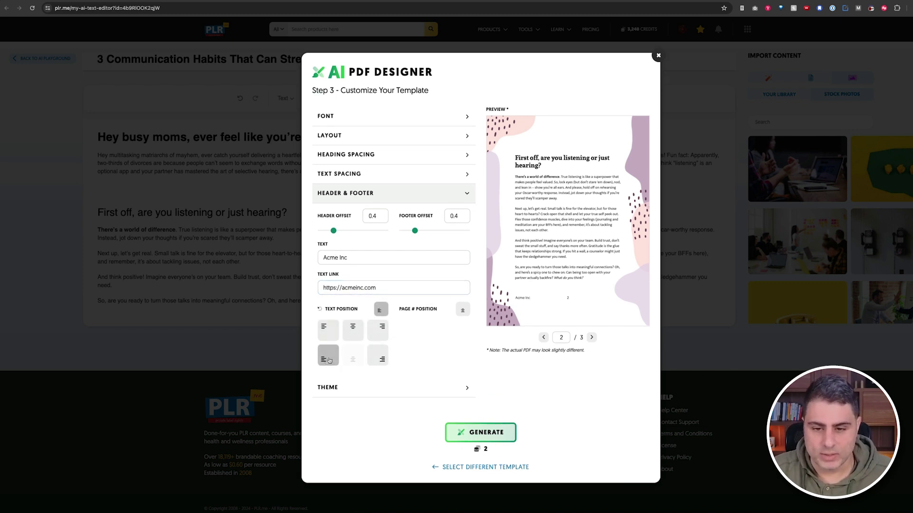
Step: Lower the Text Spacing Space After value to 1 and preview page 1 of the PDF
left_click(420, 174)
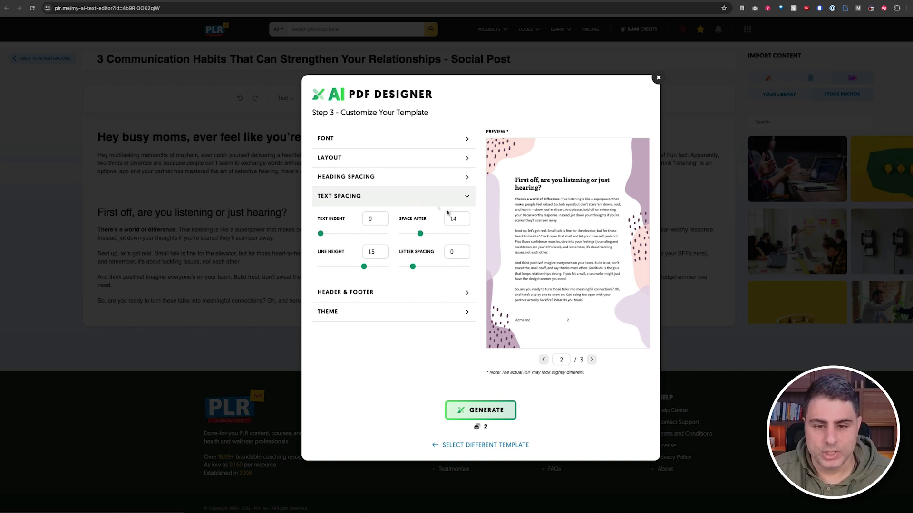
left_click(465, 221)
left_click(465, 221)
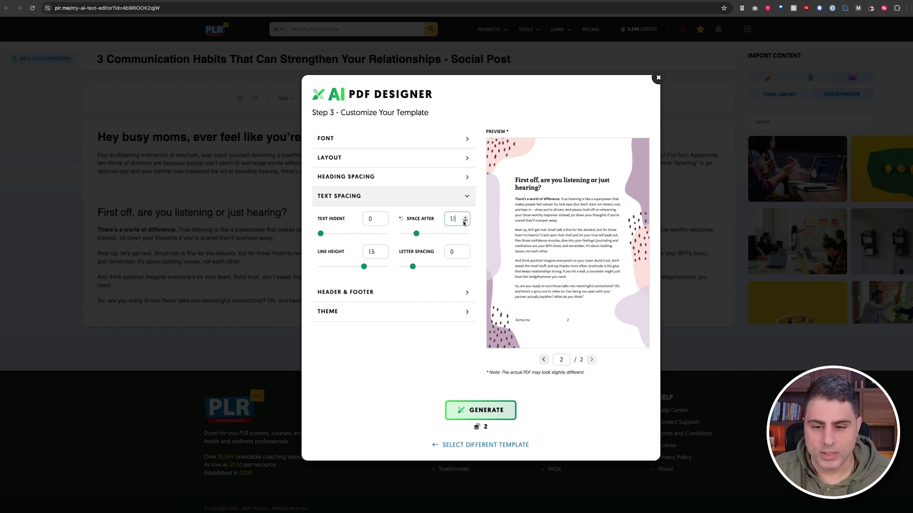
left_click(464, 222)
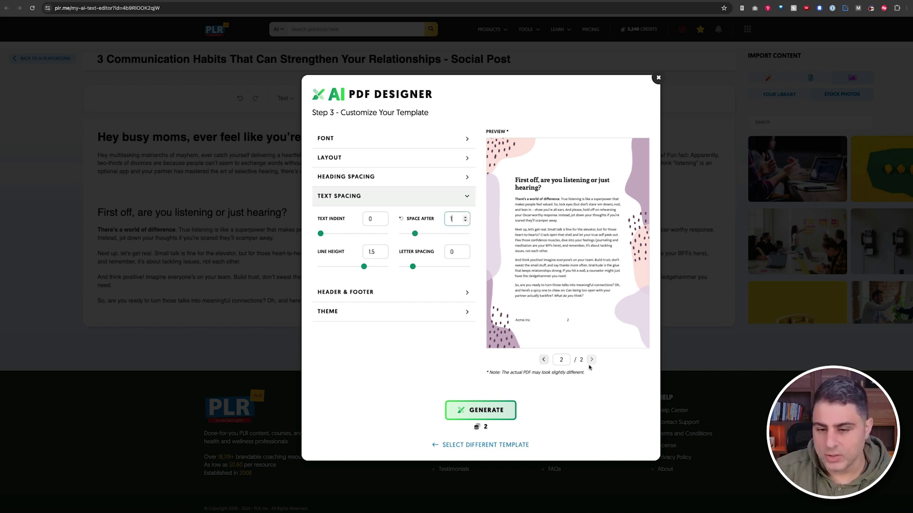
left_click(542, 361)
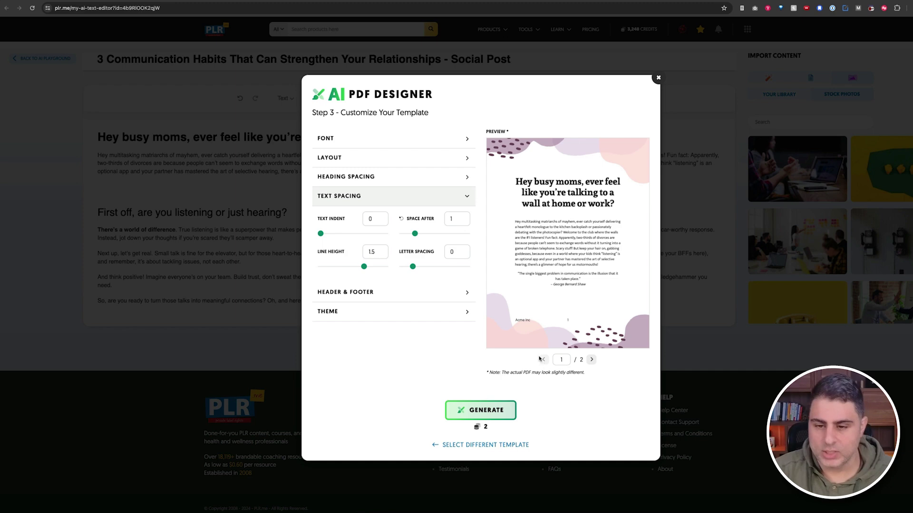
Step: Switch the Font Pairing to 'Playfair Display & Lato'
left_click(390, 312)
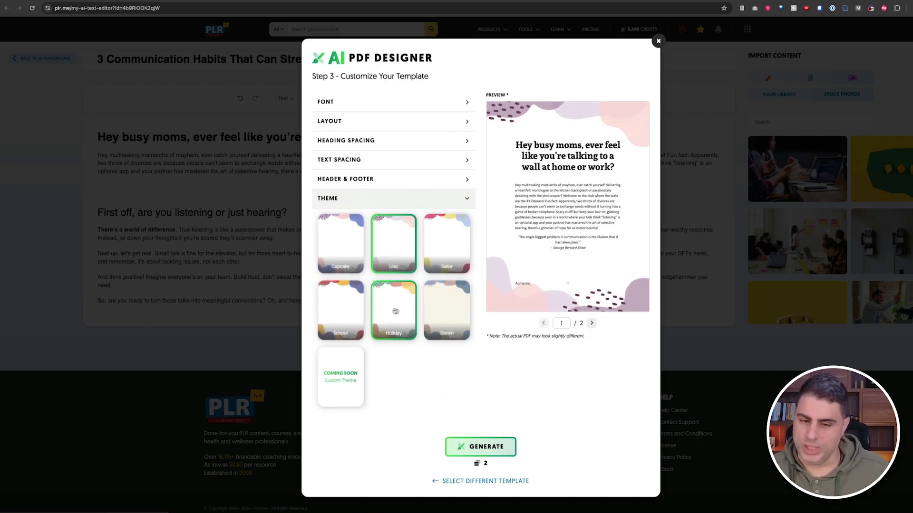
left_click(378, 141)
left_click(375, 156)
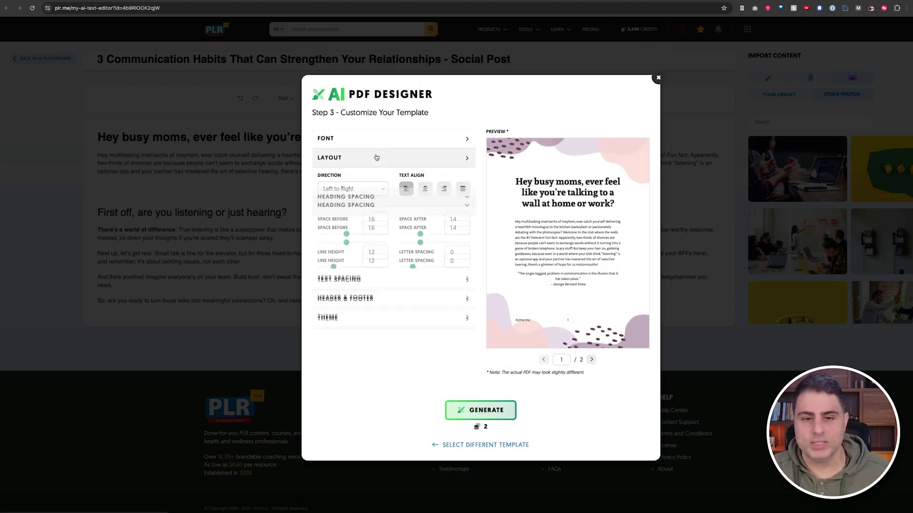
left_click(373, 141)
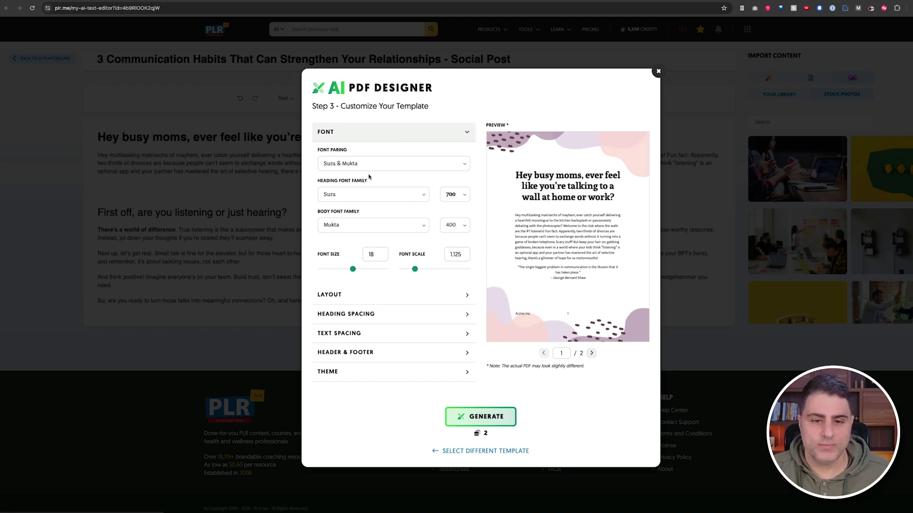
left_click(375, 163)
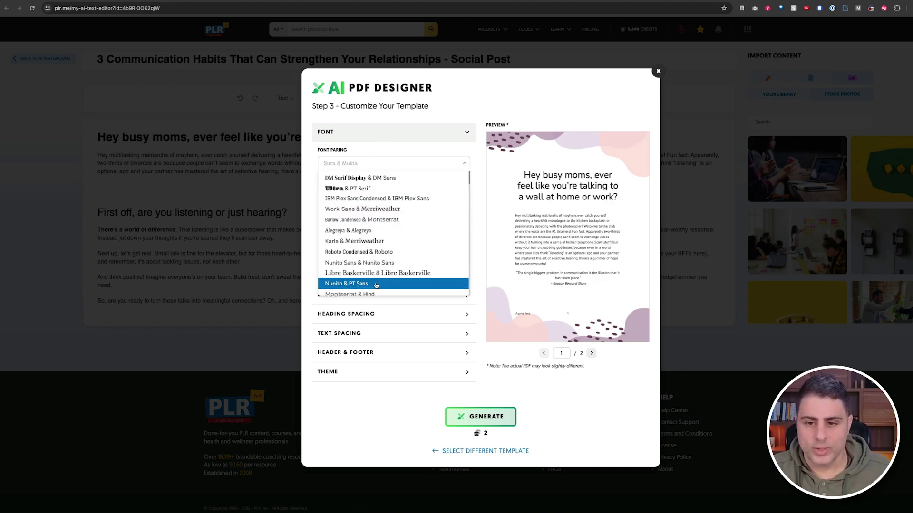
scroll(375, 284, "down", 2)
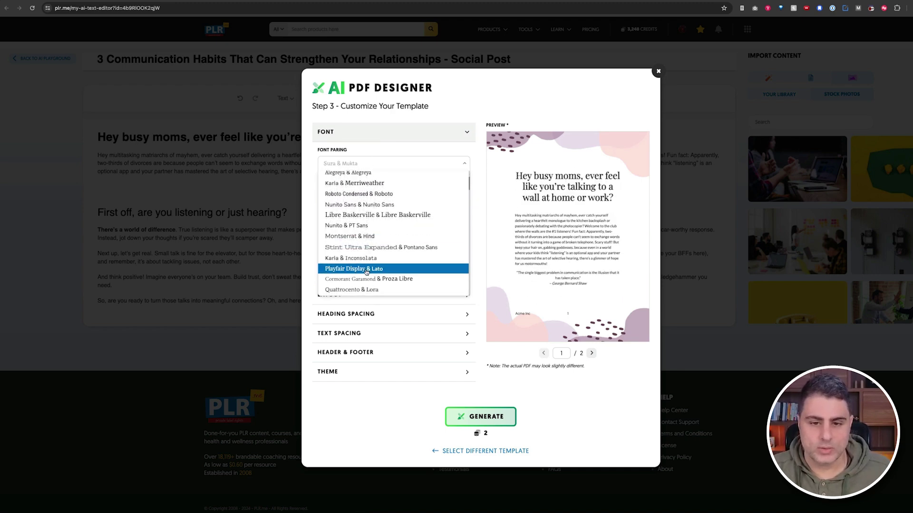
left_click(367, 269)
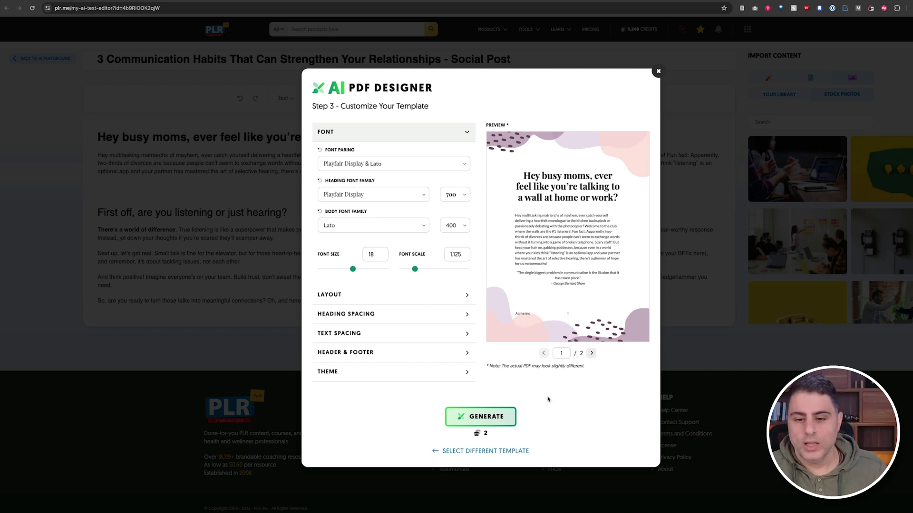
Step: Generate the two-page PDF, review both pages, then return to the top of the AI Playground page
left_click(497, 424)
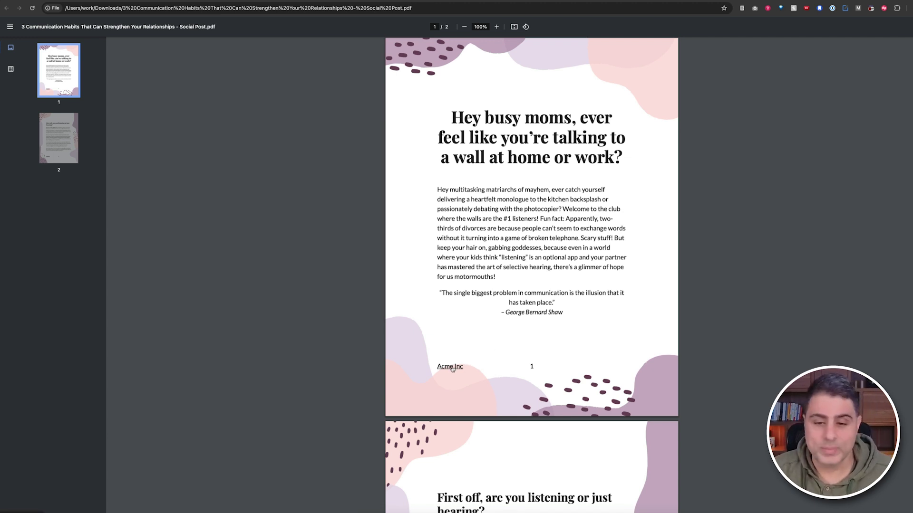
scroll(526, 323, "down", 5)
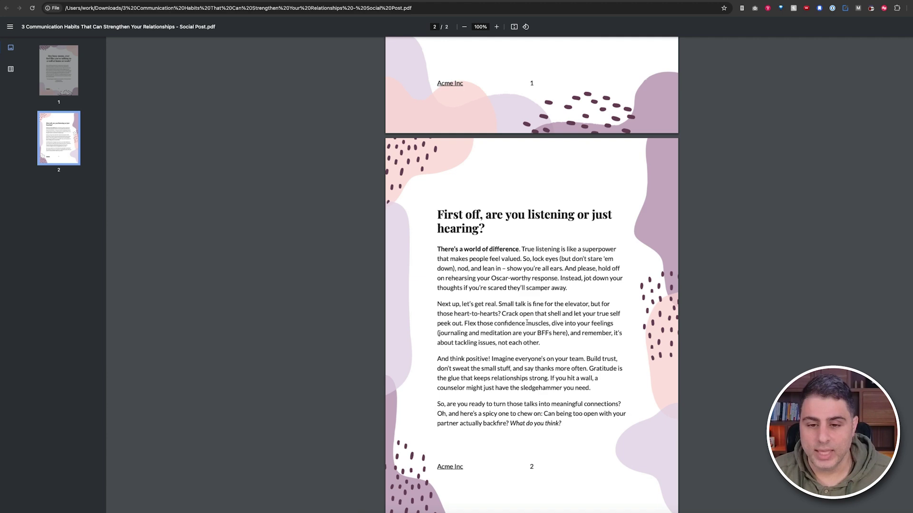
scroll(503, 373, "up", 5)
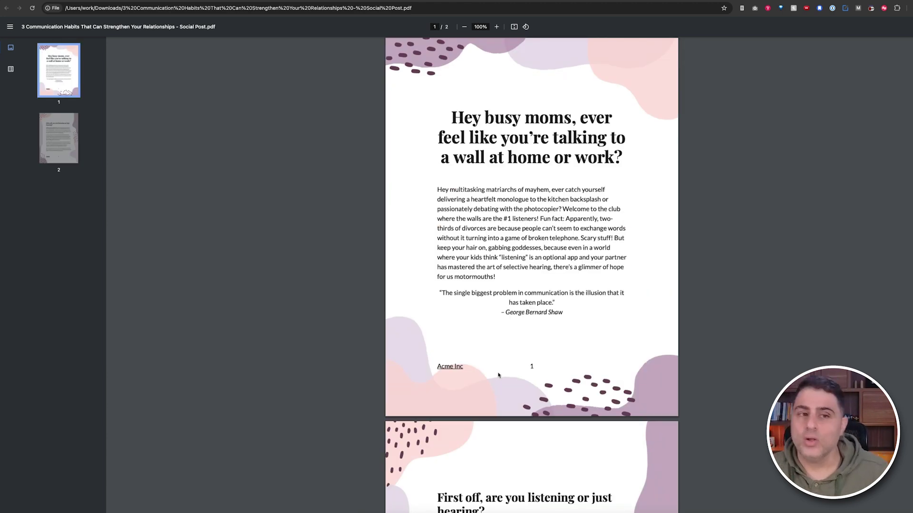
key("ctrl+Tab")
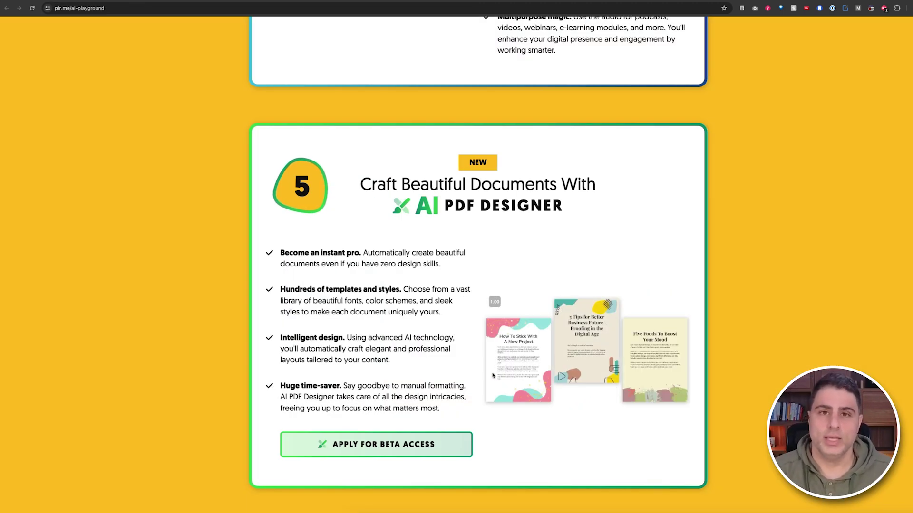
key("Home")
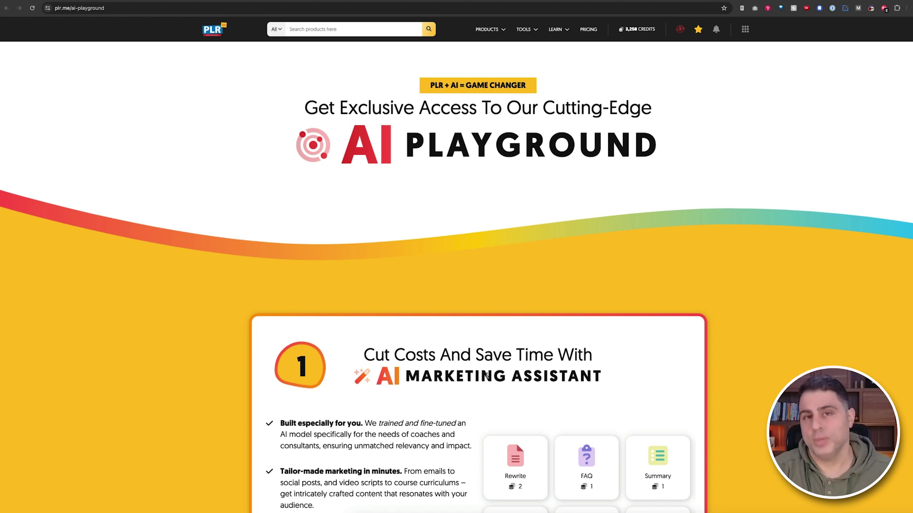